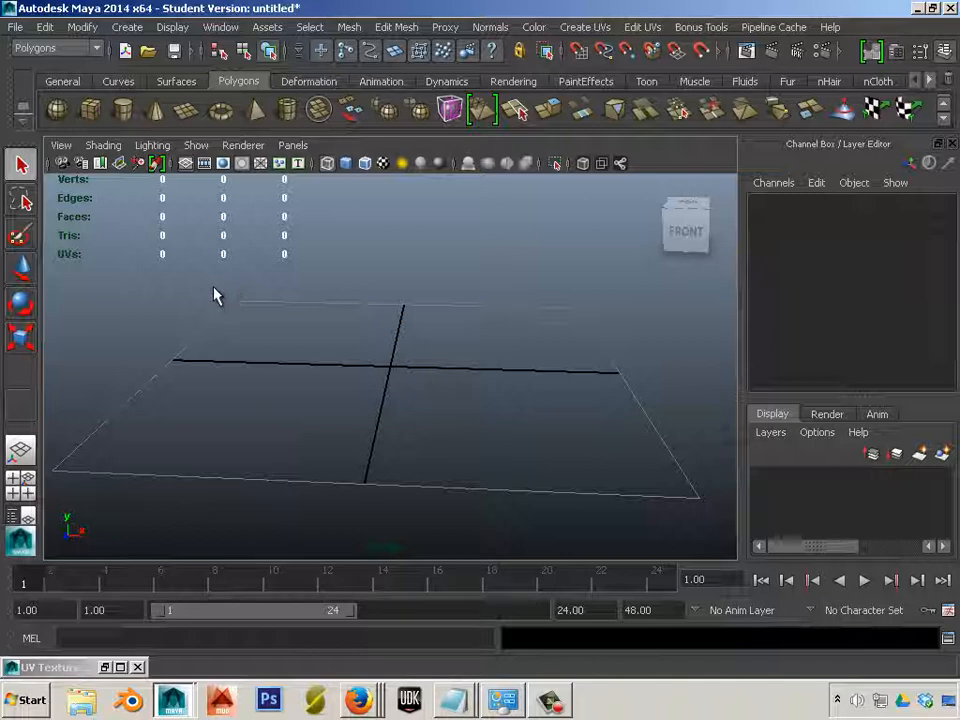
Open the Hypershade, create a Checker texture node and move the window aside to reveal the node's attributes.
left_click(220, 28)
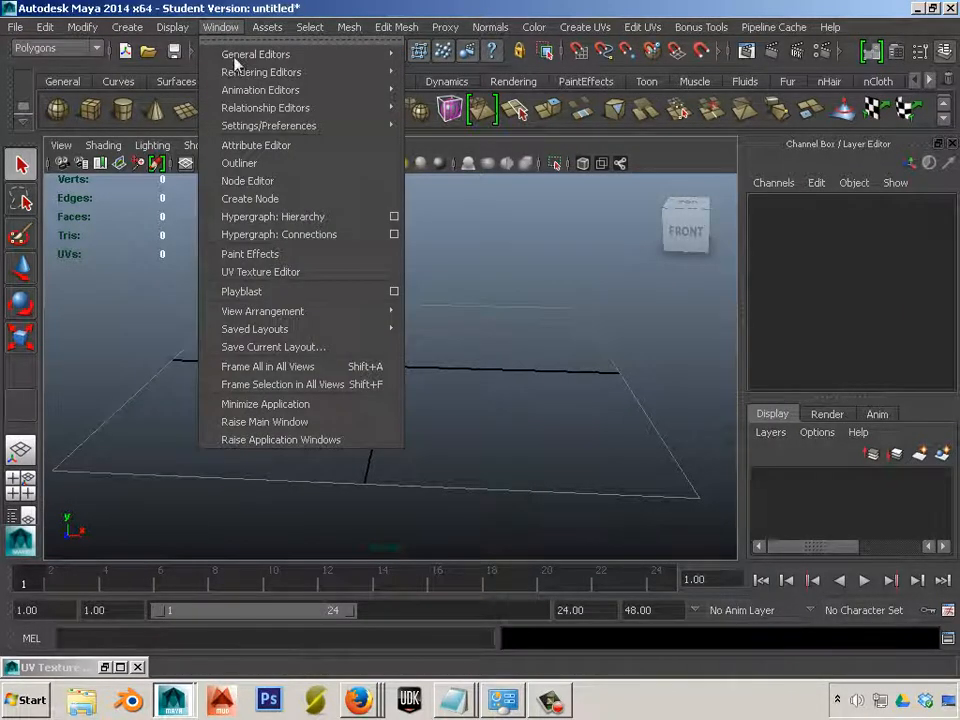
mouse_move(254, 80)
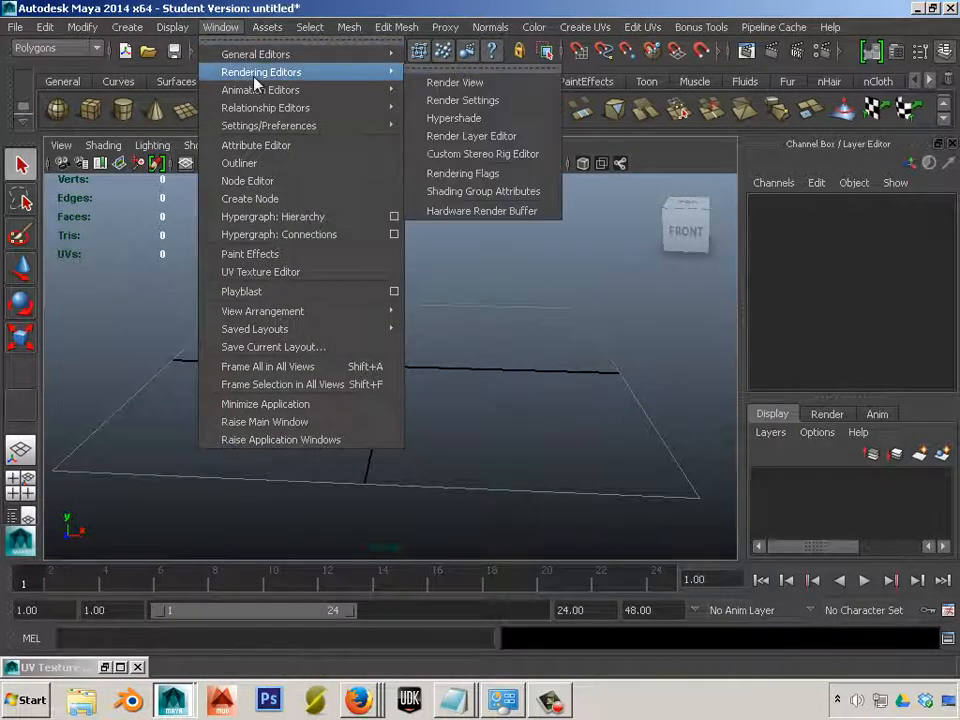
left_click(456, 118)
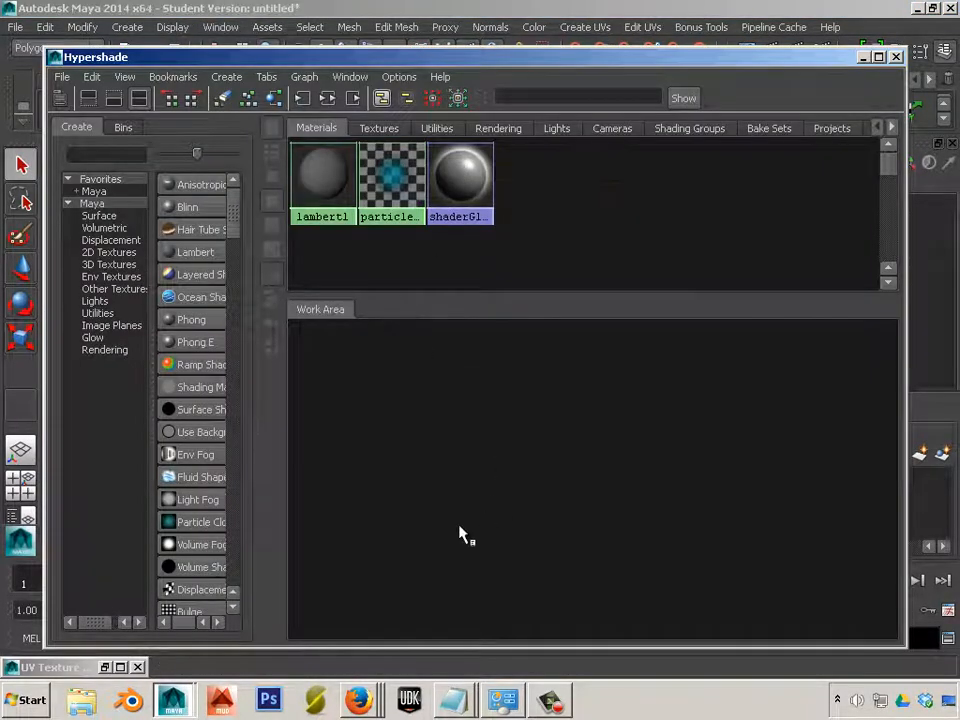
left_click_drag(238, 223, 238, 258)
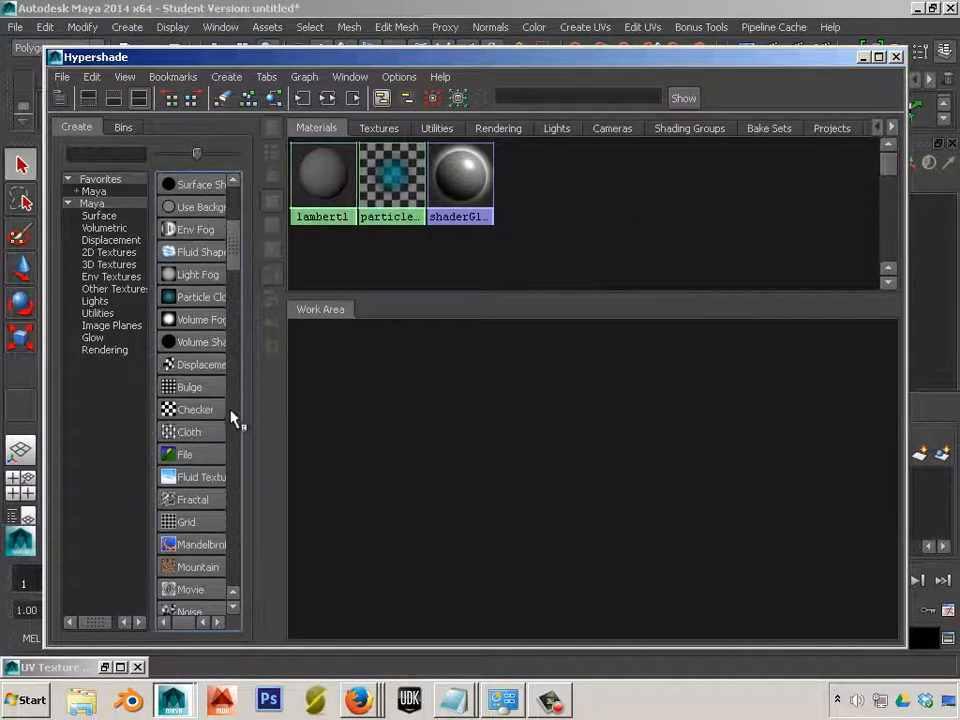
left_click(195, 409)
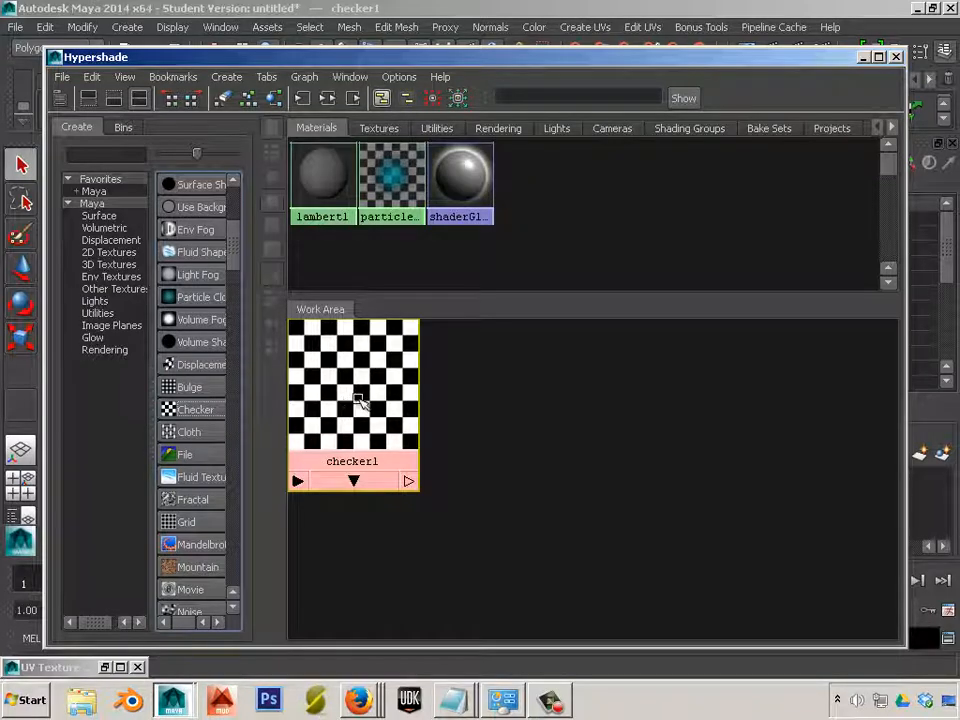
left_click_drag(476, 70, 352, 154)
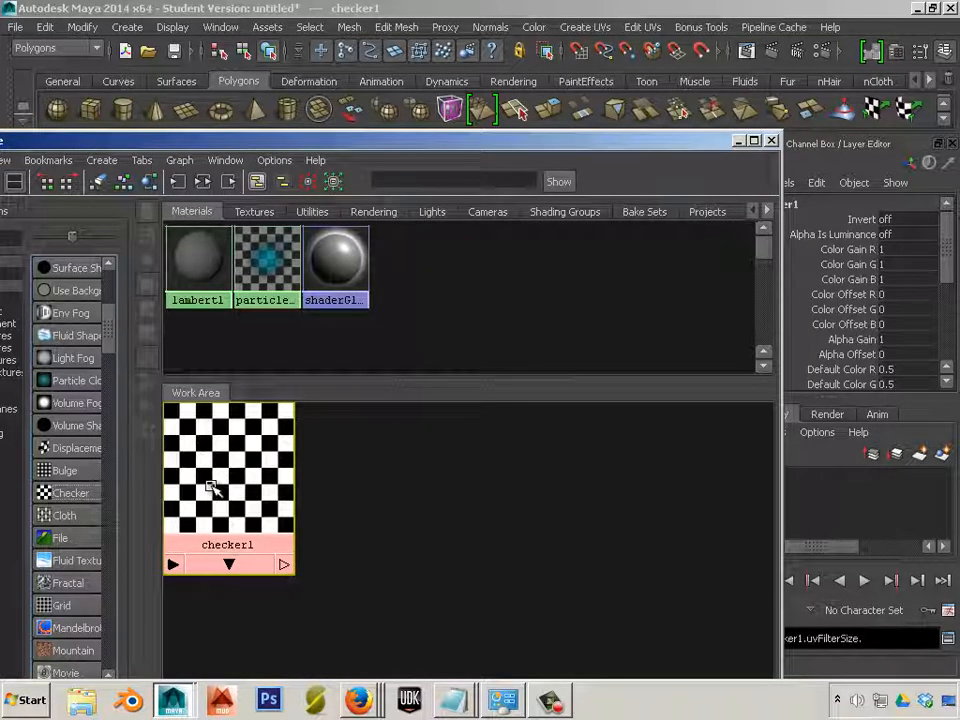
Switch to Photoshop and create a new 128 x 128 pixel document at 72 pixels/inch in RGB with transparent background.
key("alt+Tab")
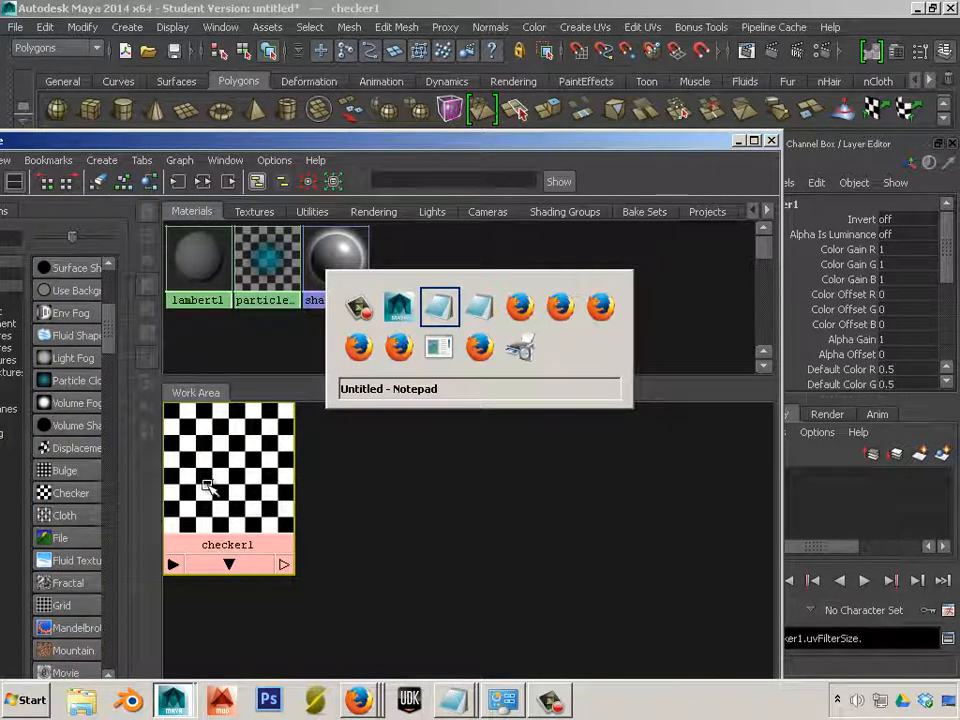
key("Escape")
left_click(40, 705)
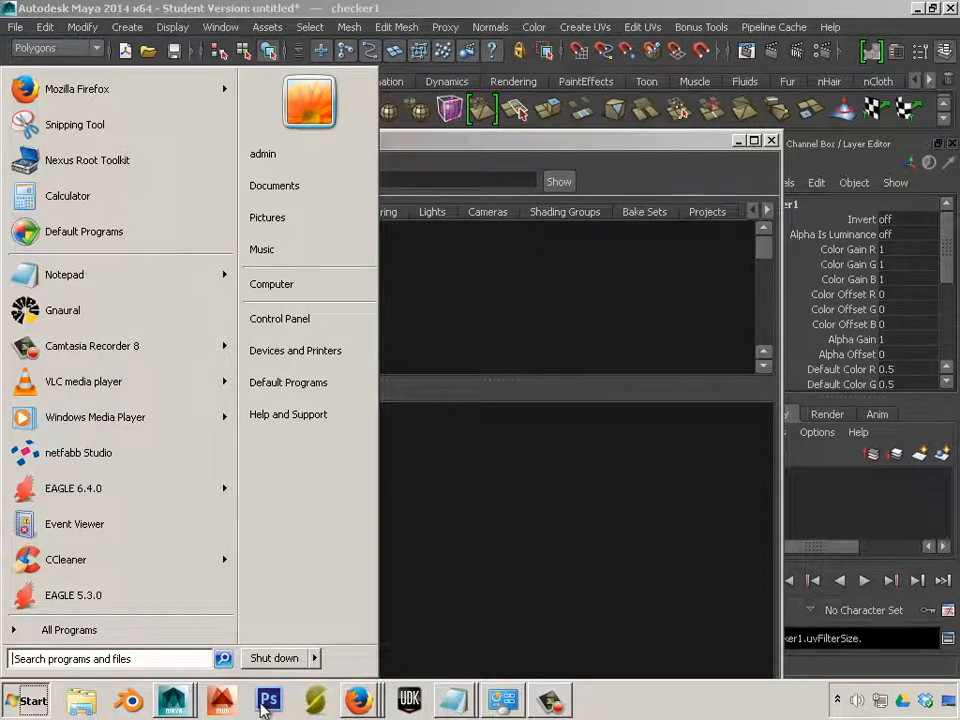
left_click(264, 704)
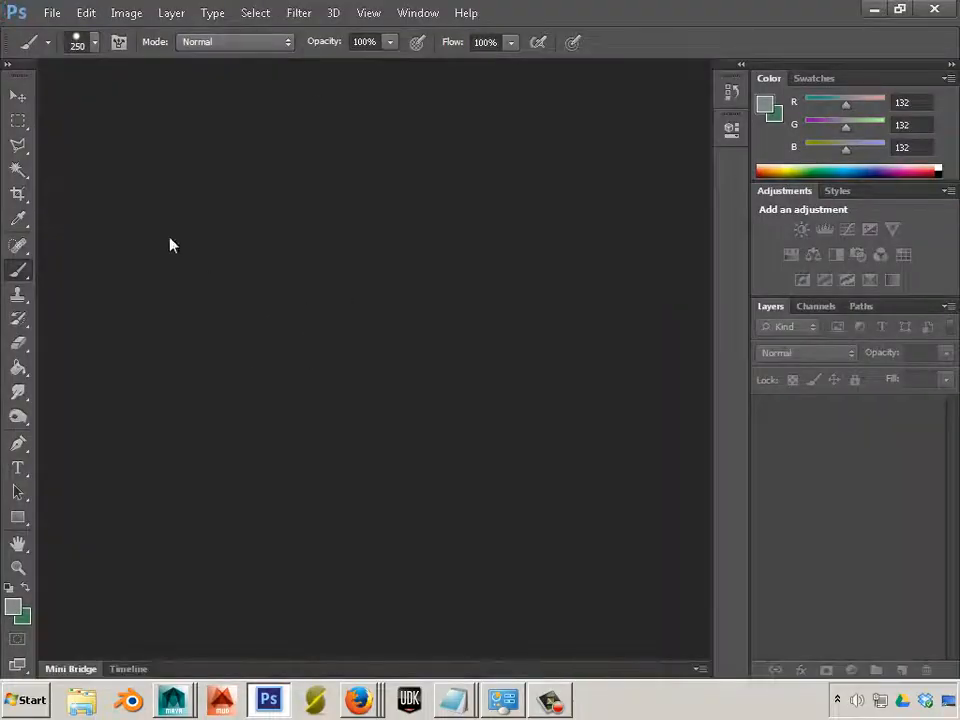
left_click(49, 13)
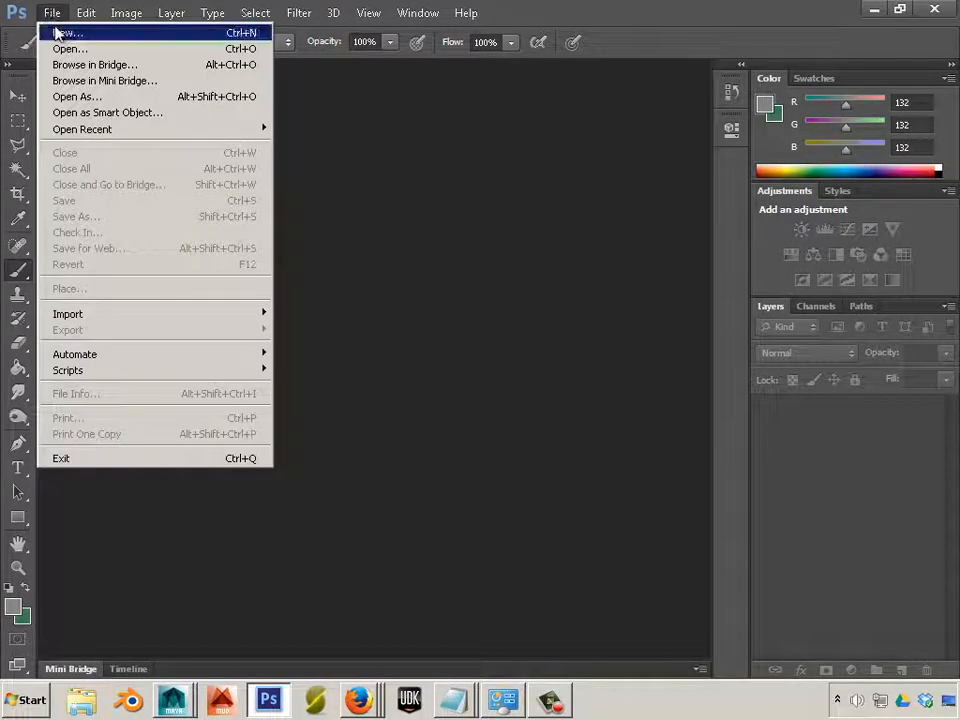
left_click(57, 33)
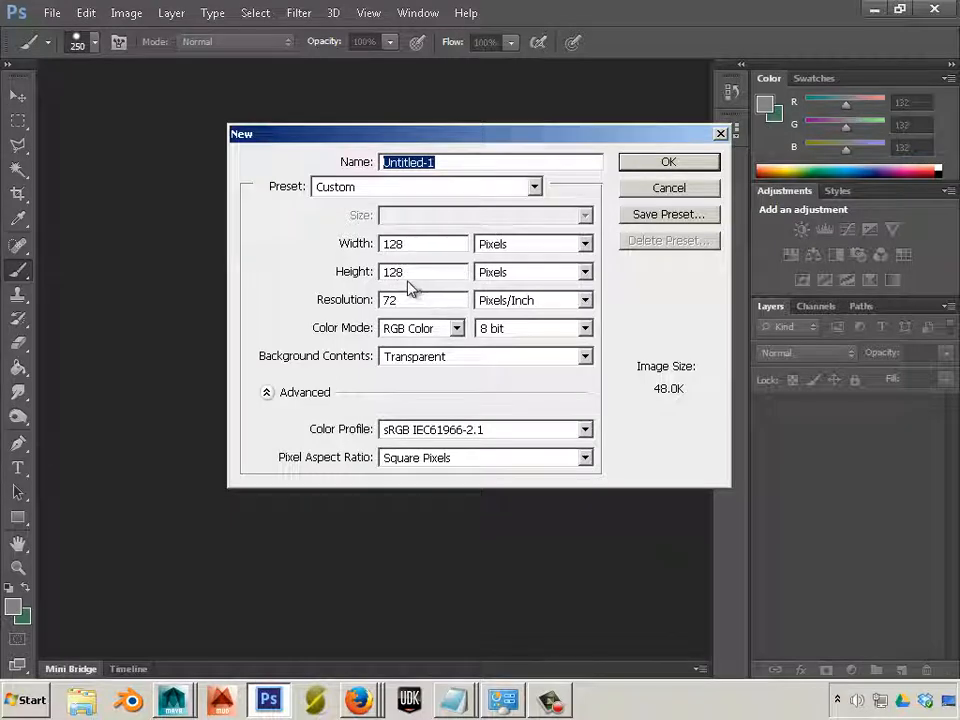
left_click(668, 163)
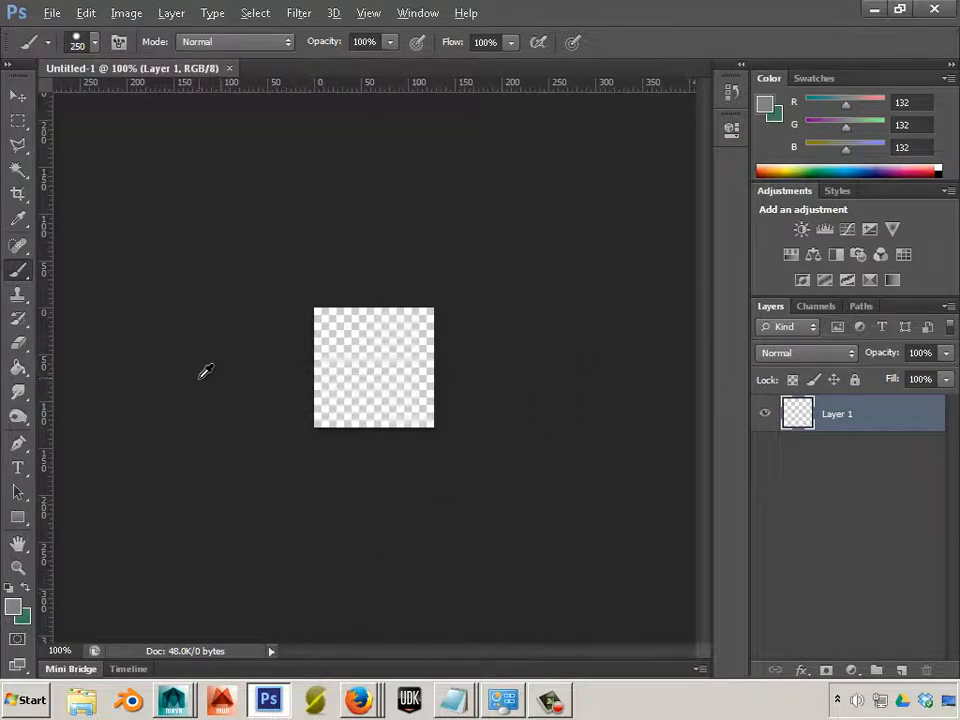
scroll(205, 372, "up", 3)
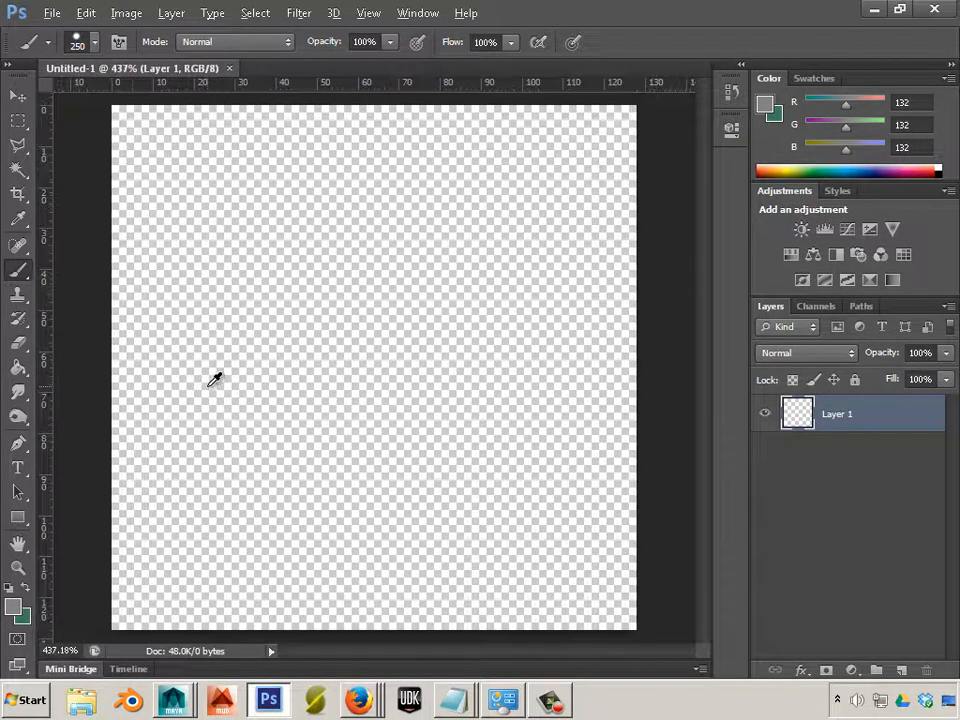
left_click(48, 13)
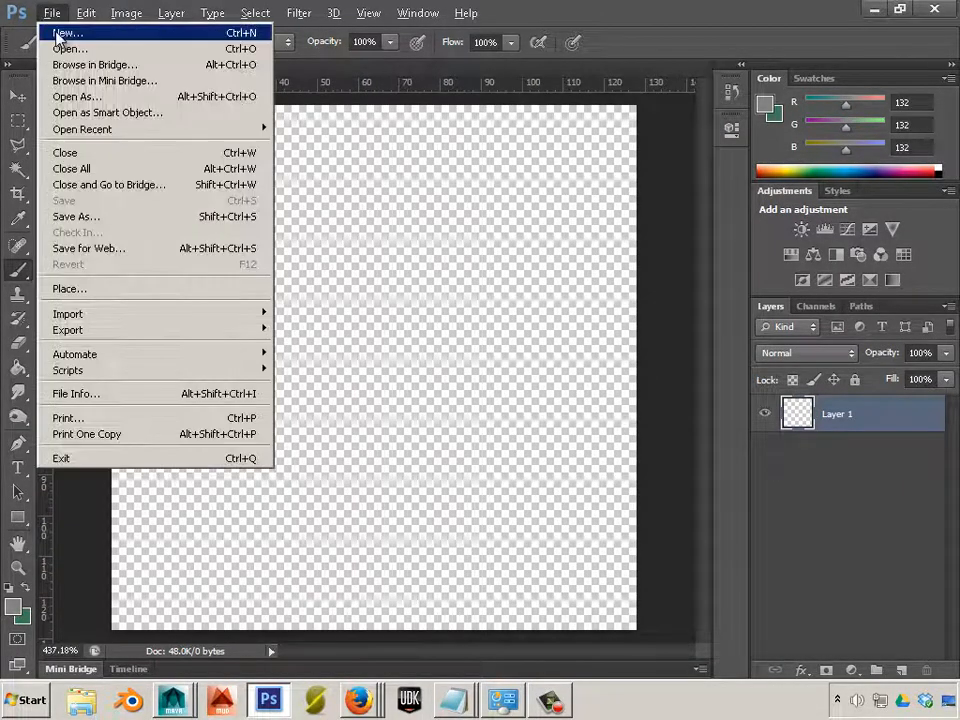
key("ctrl+n")
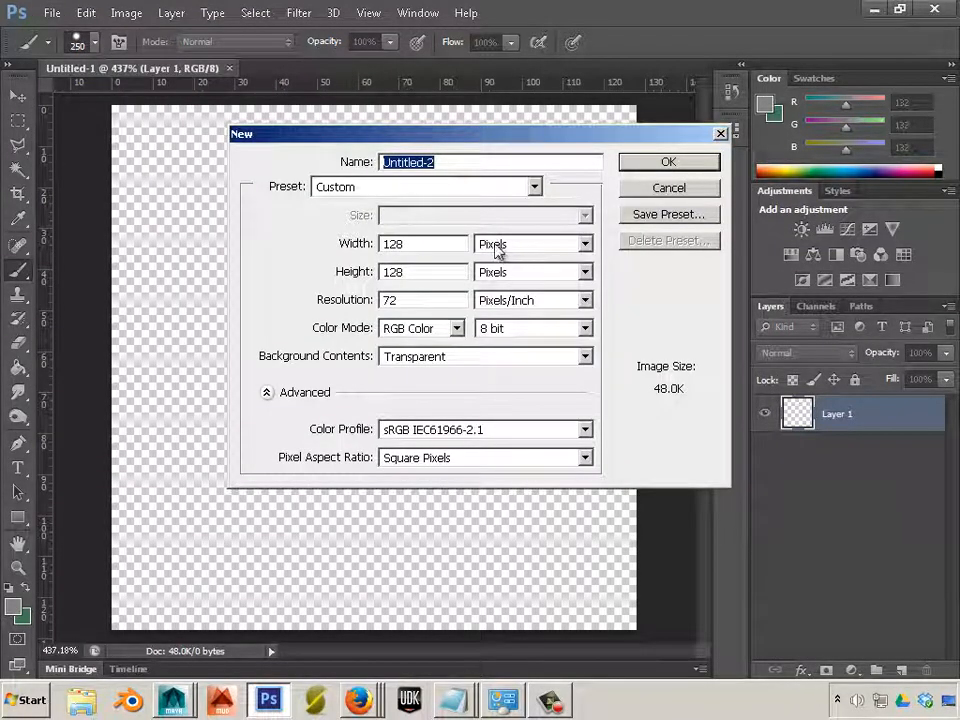
left_click(645, 188)
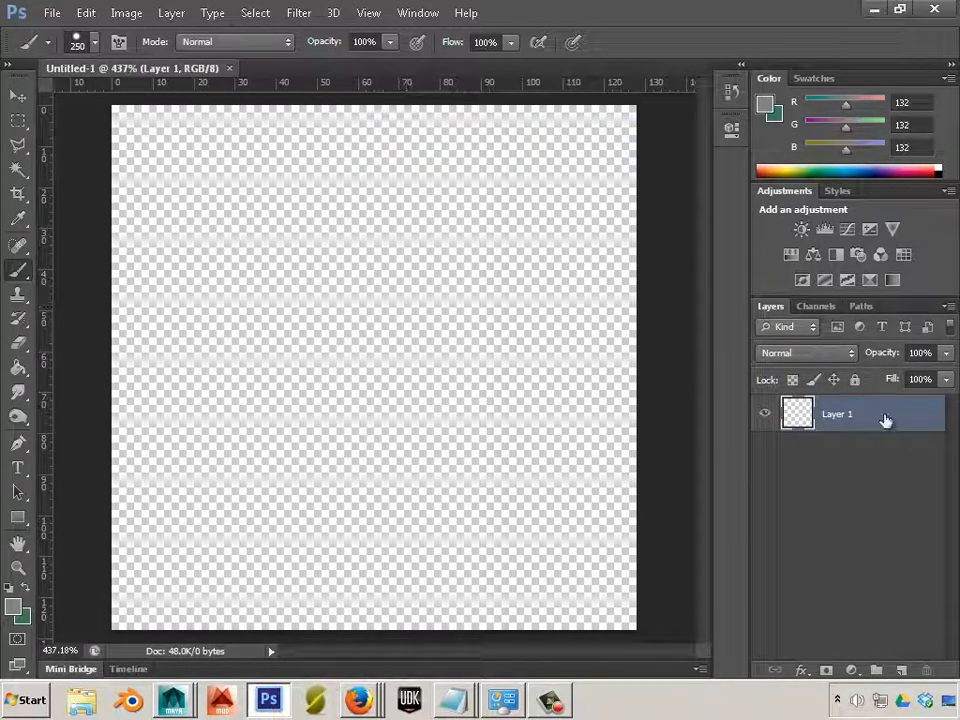
Switch to Notepad, examine the list of power-of-two texture sizes from 4 to 4096, and return to the Photoshop document.
left_click(453, 700)
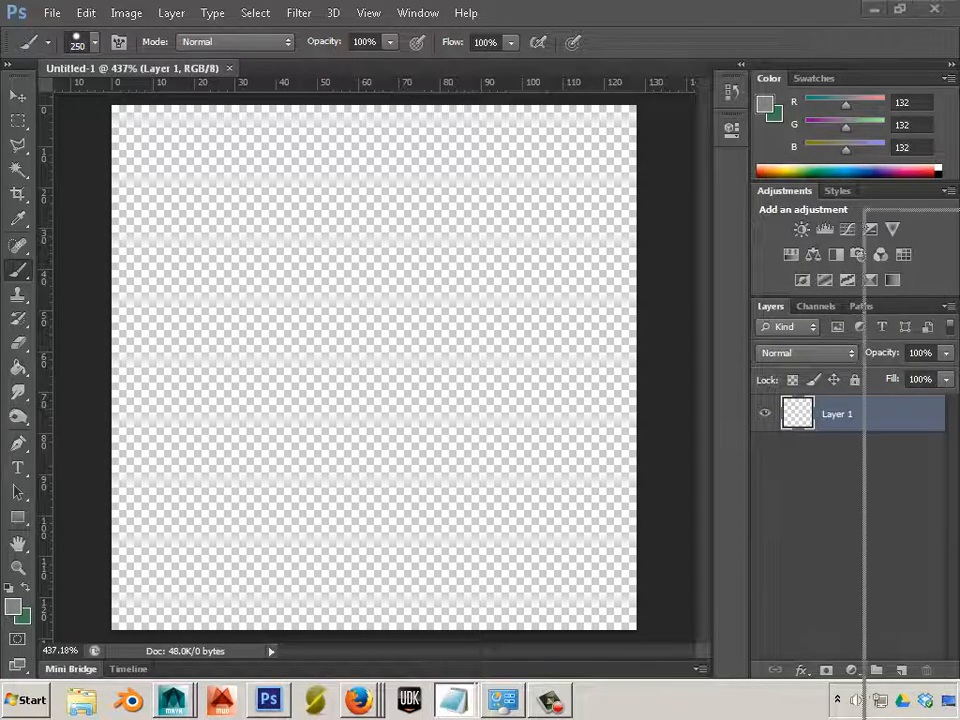
left_click_drag(955, 196, 684, 157)
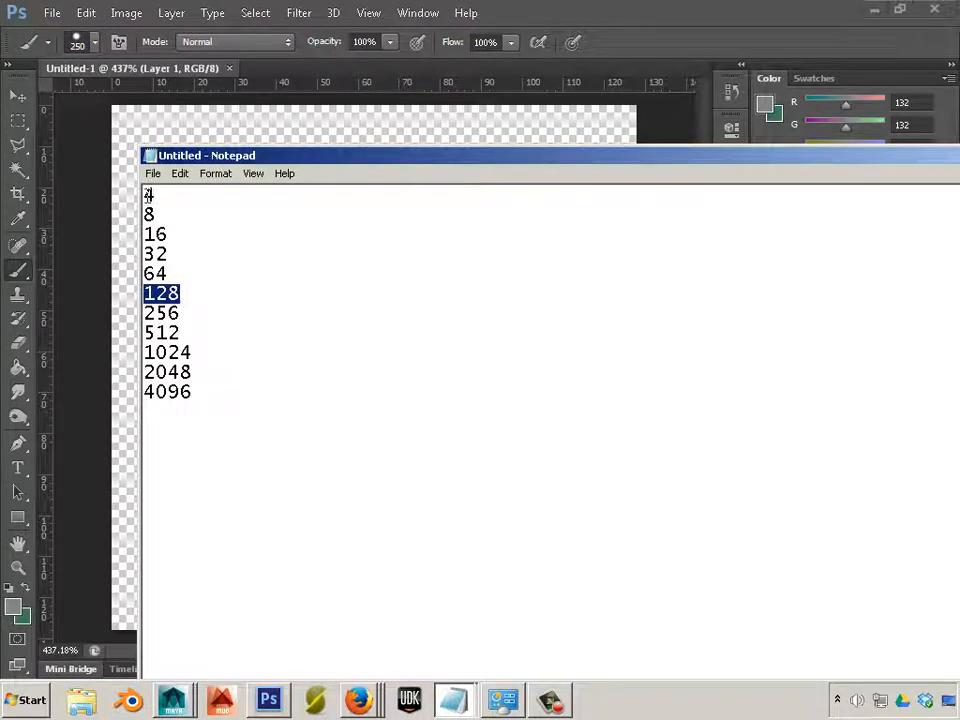
left_click_drag(145, 197, 149, 254)
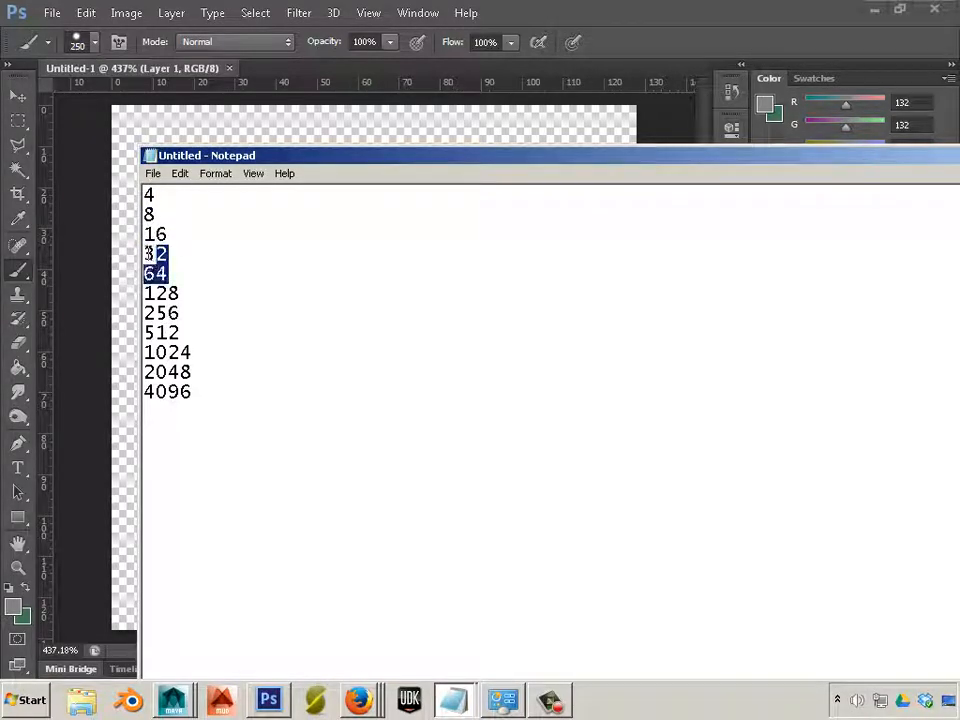
left_click(199, 279)
double_click(150, 195)
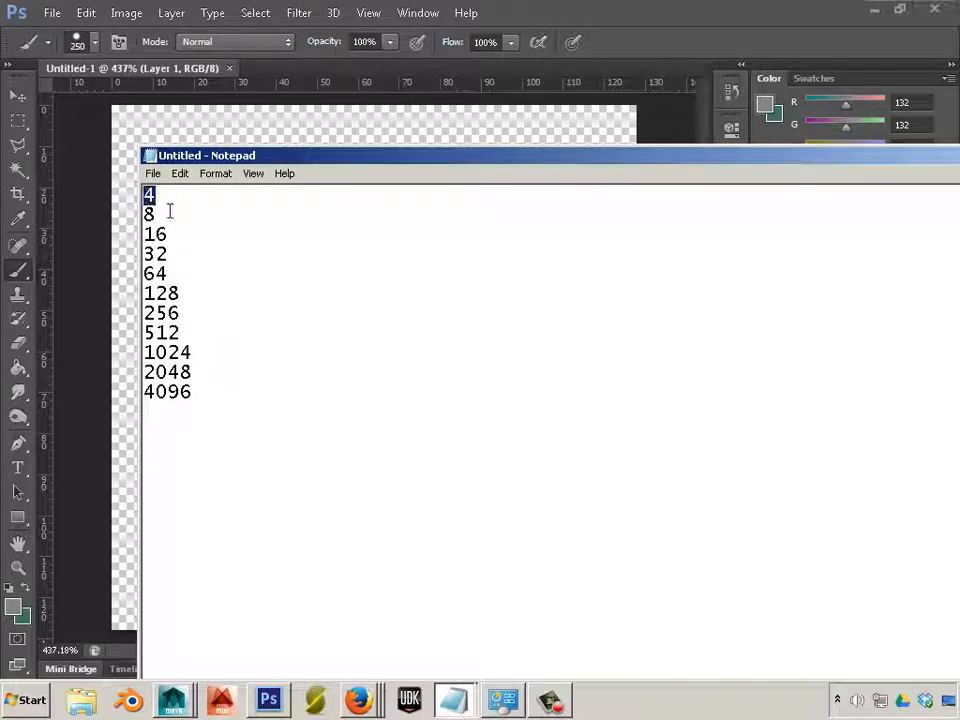
left_click(173, 217)
double_click(150, 195)
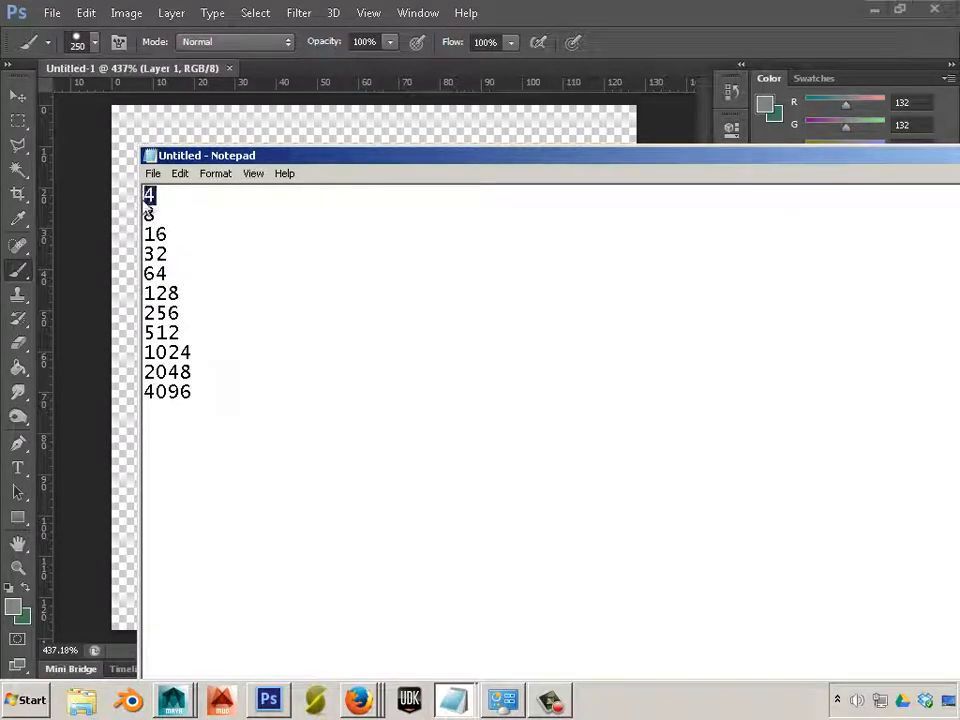
left_click(171, 212)
double_click(171, 213)
left_click(184, 240)
double_click(182, 237)
left_click(172, 253)
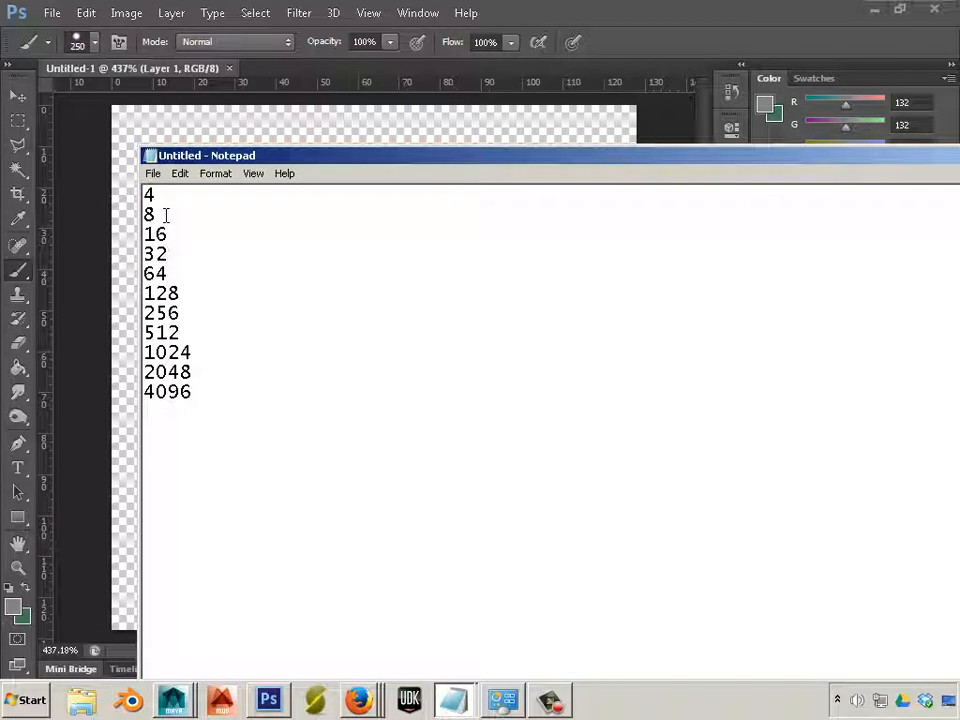
left_click(198, 398)
left_click_drag(146, 332, 330, 455)
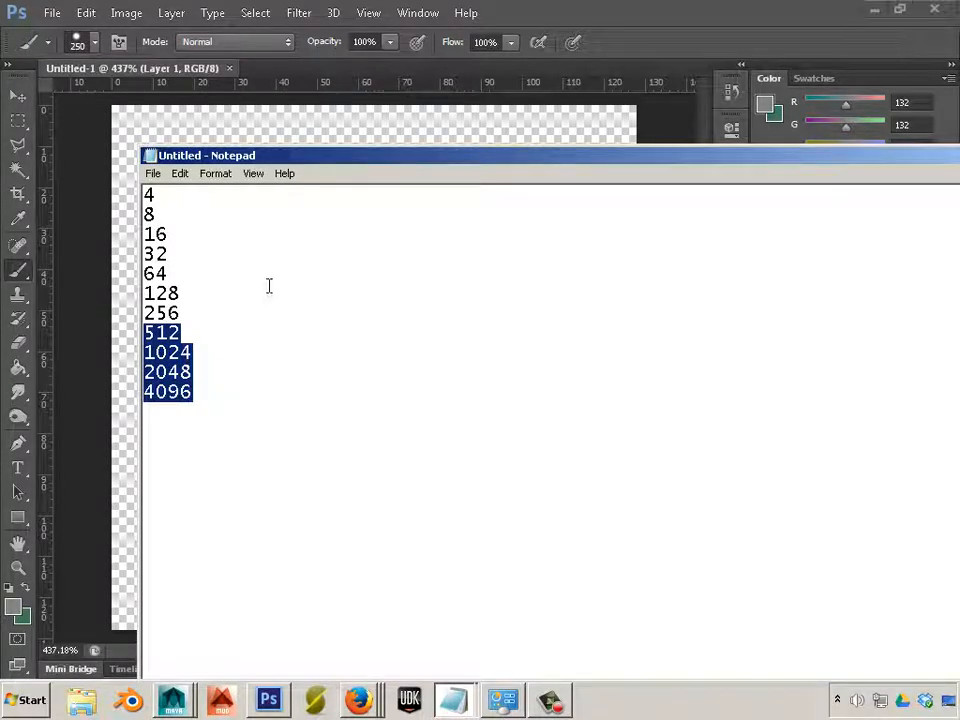
left_click(280, 253)
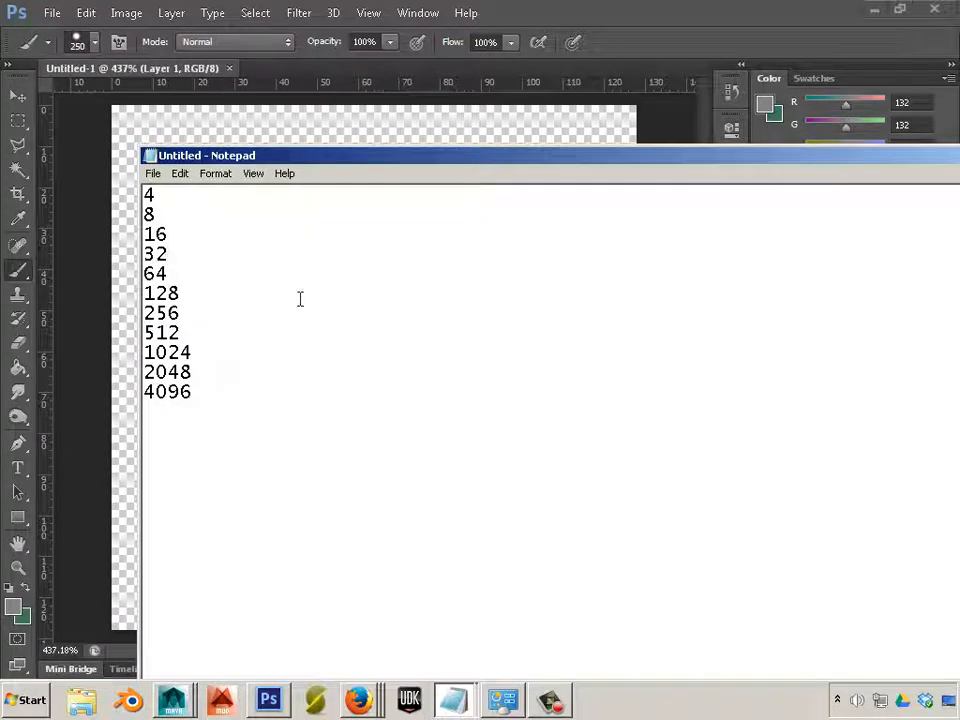
left_click_drag(280, 160, 959, 206)
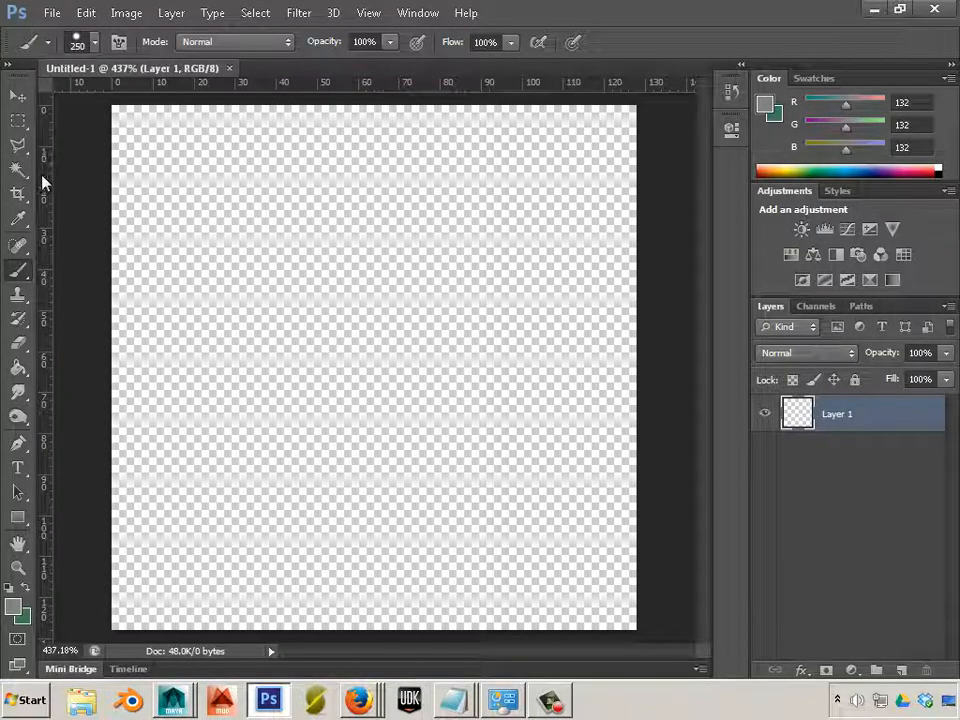
Place one vertical and one horizontal guide through the centre of the canvas, dividing it into four equal squares.
left_click(17, 95)
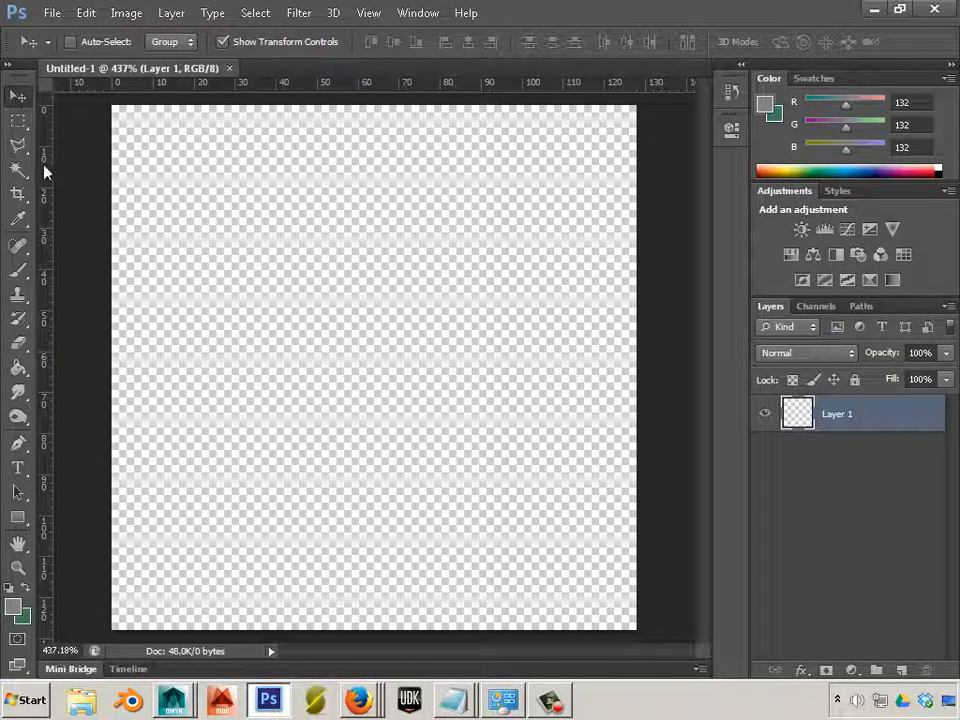
mouse_move(44, 172)
left_mouse_down()
mouse_move(60, 166)
mouse_move(85, 188)
mouse_move(44, 196)
mouse_move(36, 150)
left_mouse_up()
left_click(366, 13)
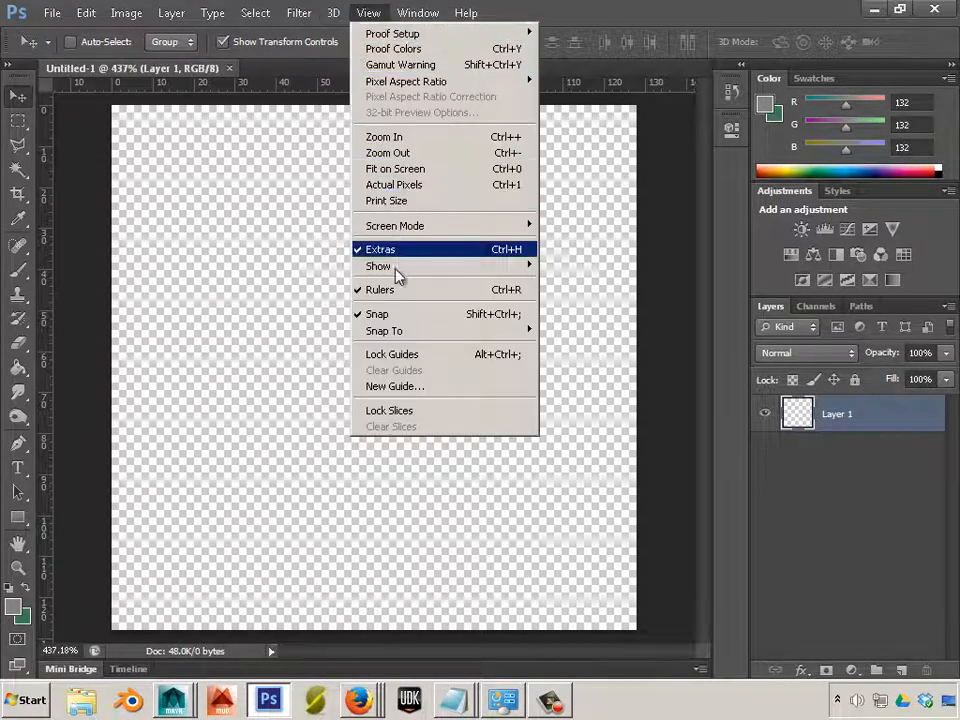
left_click(46, 275)
left_click_drag(43, 274, 373, 257)
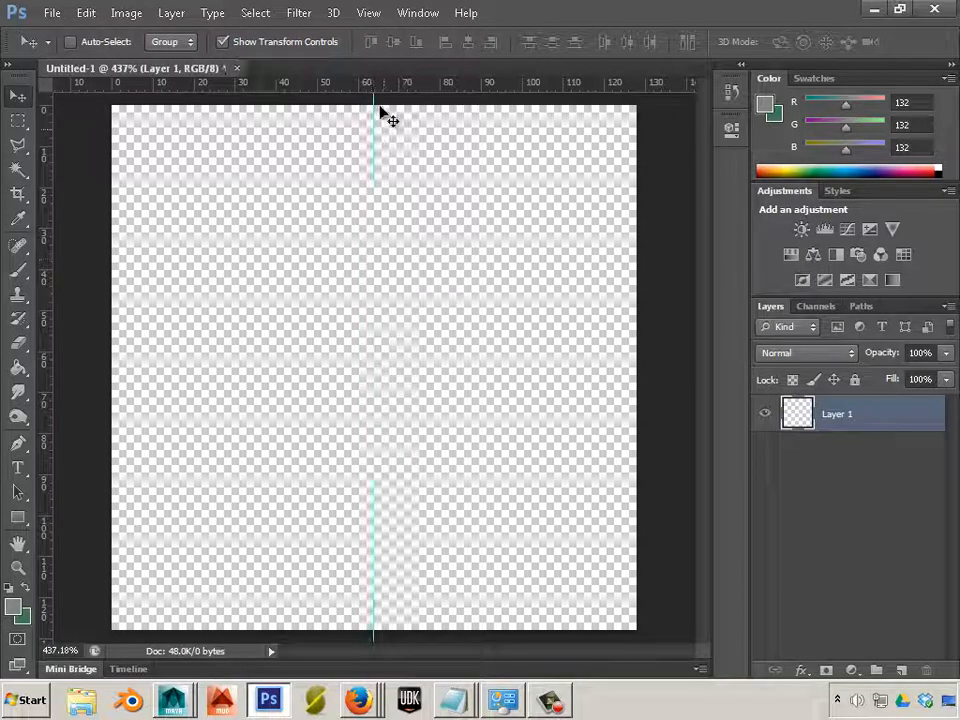
left_click_drag(378, 90, 347, 369)
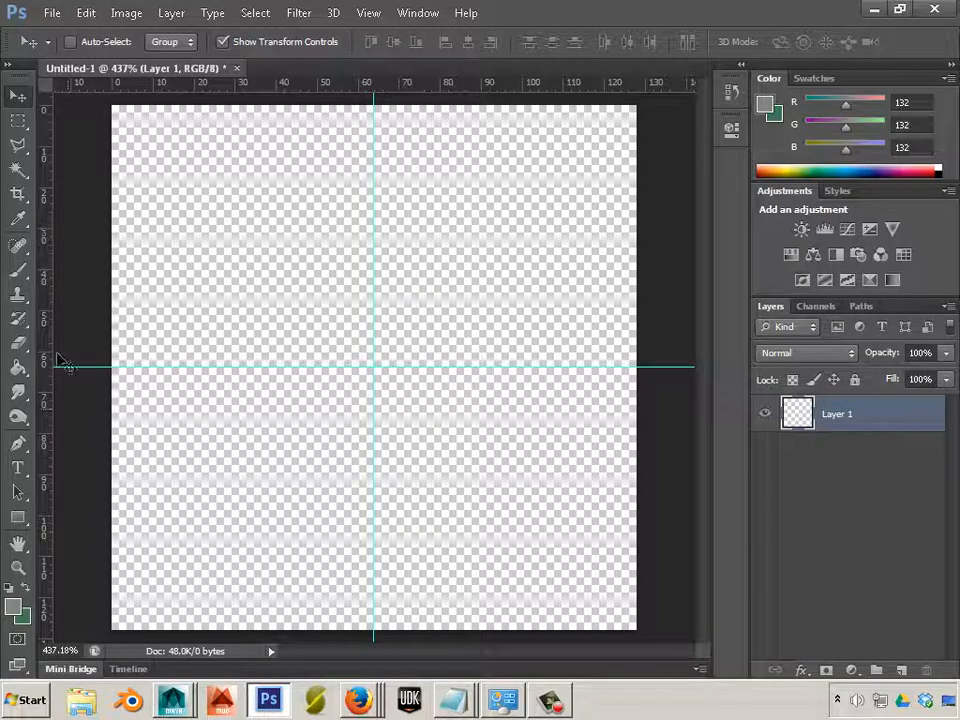
Select the canvas's upper-left square along the guides and fill it with dark grey #2c2c2c using the Paint Bucket.
left_click(18, 120)
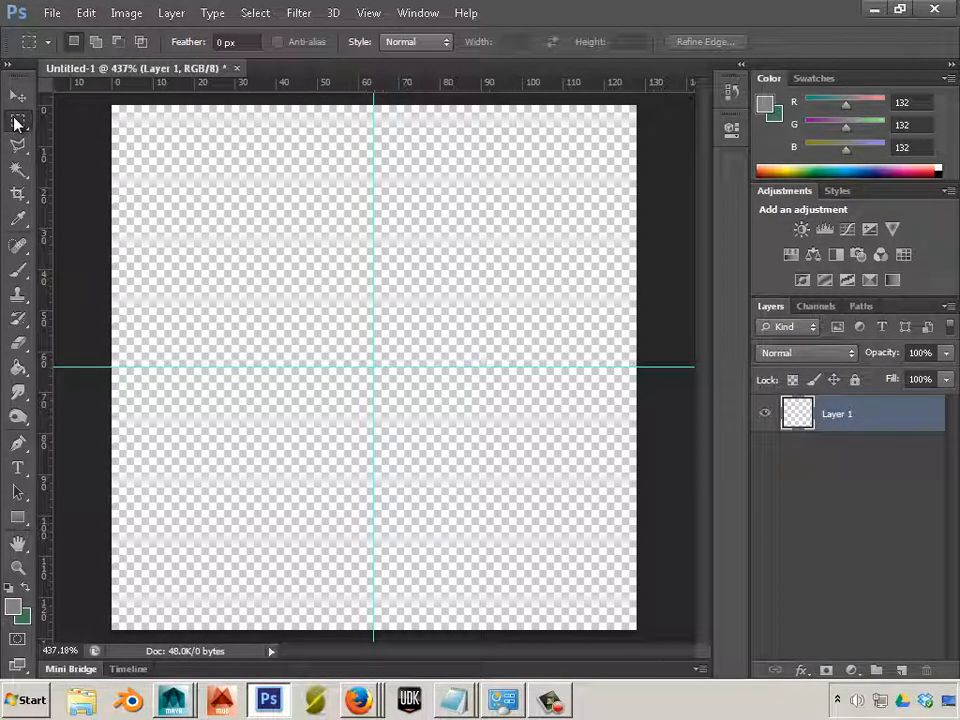
left_click_drag(86, 367, 368, 99)
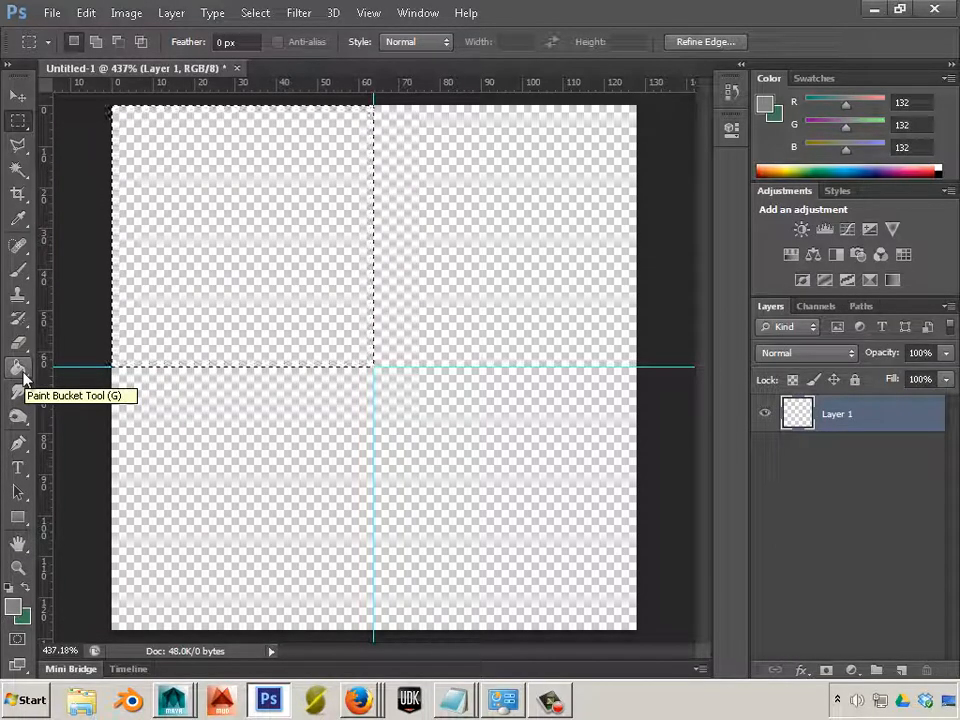
left_click(13, 607)
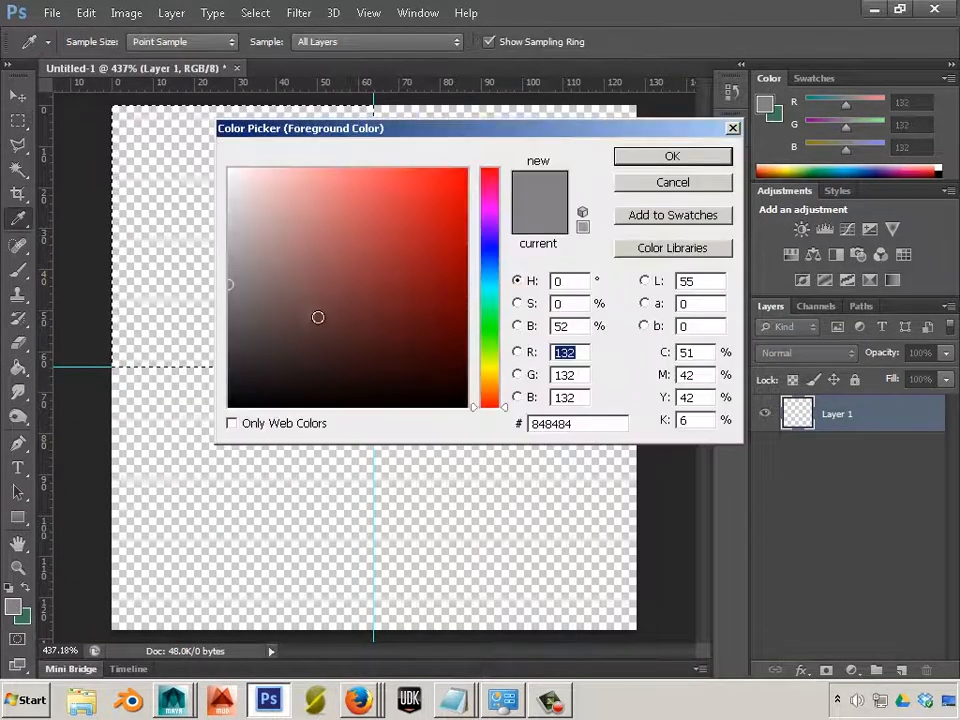
left_click(213, 366)
left_click_drag(213, 366, 190, 384)
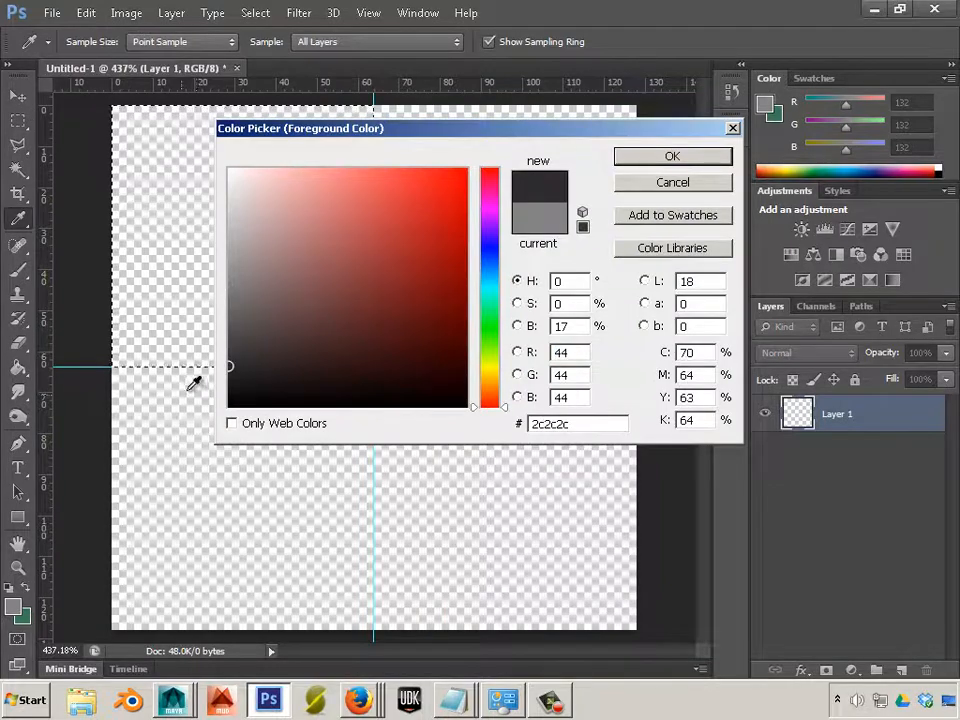
left_click(673, 158)
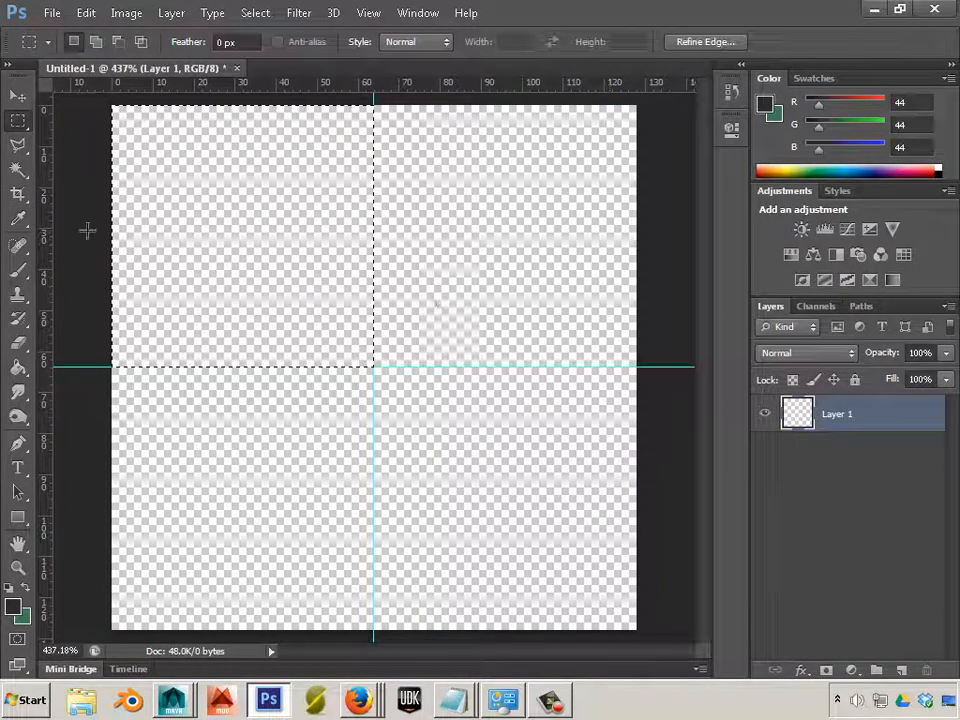
left_click(17, 371)
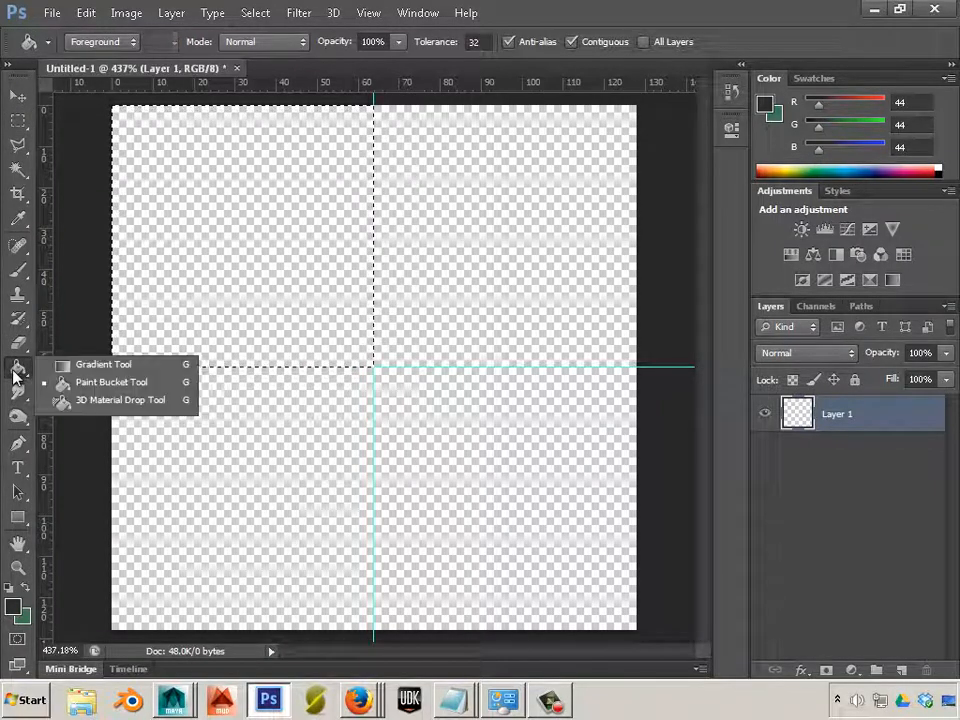
left_click(89, 388)
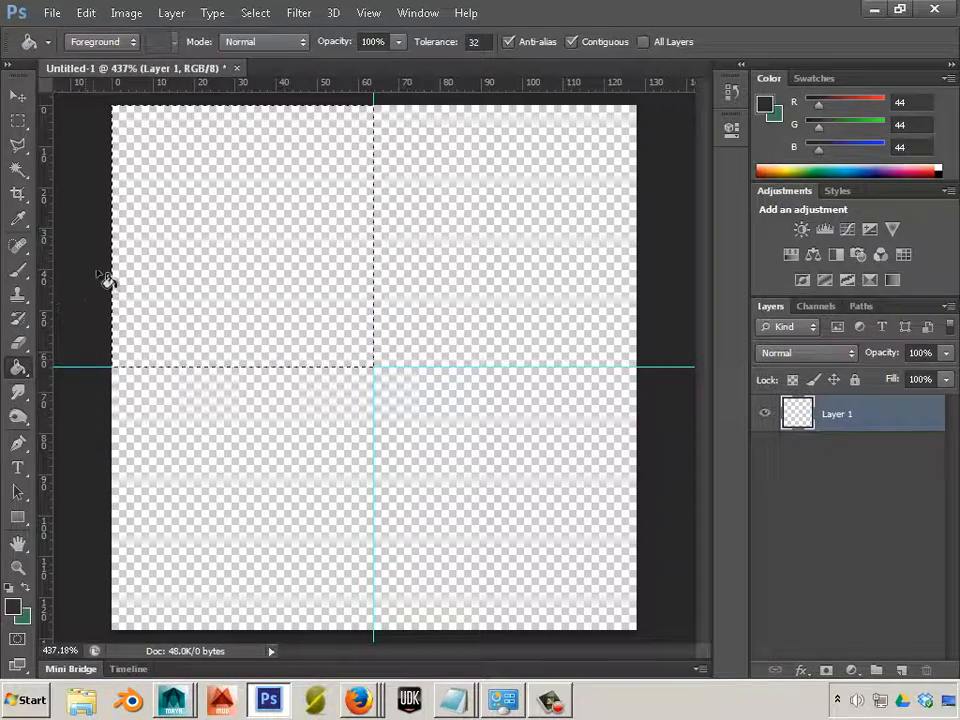
left_click(215, 301)
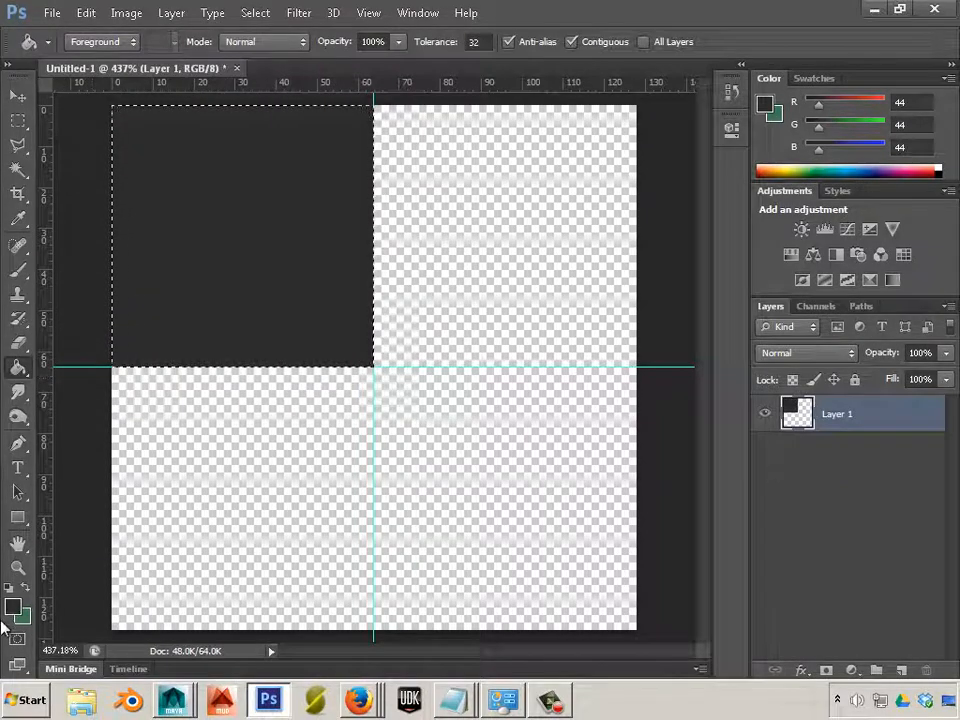
Select the canvas's lower-right square along the guides and fill it with the same dark grey.
left_click(18, 120)
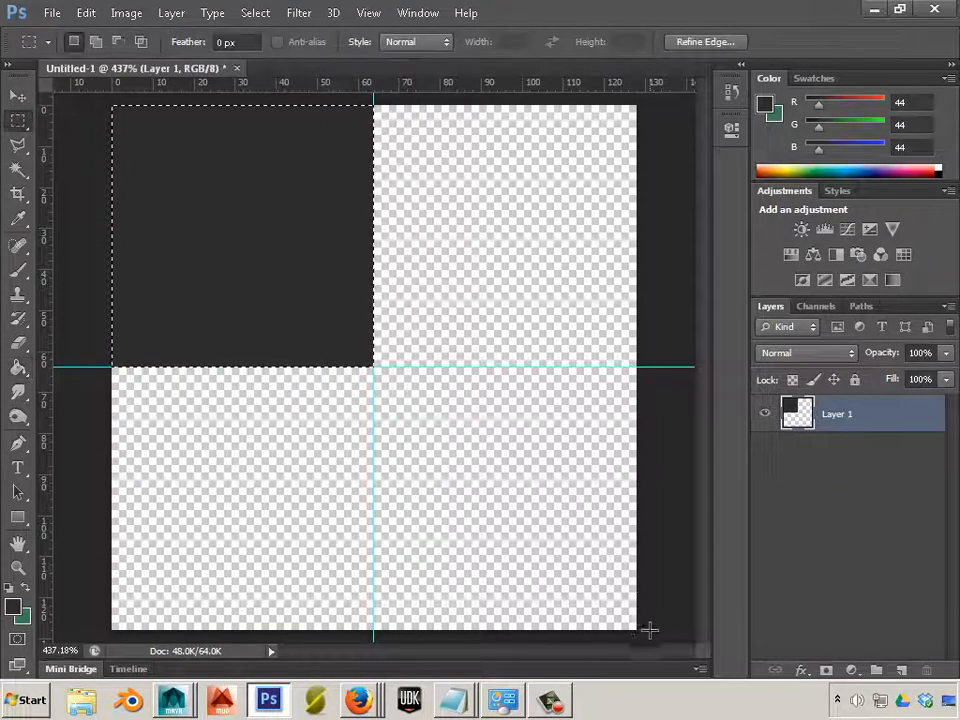
left_click_drag(649, 629, 374, 368)
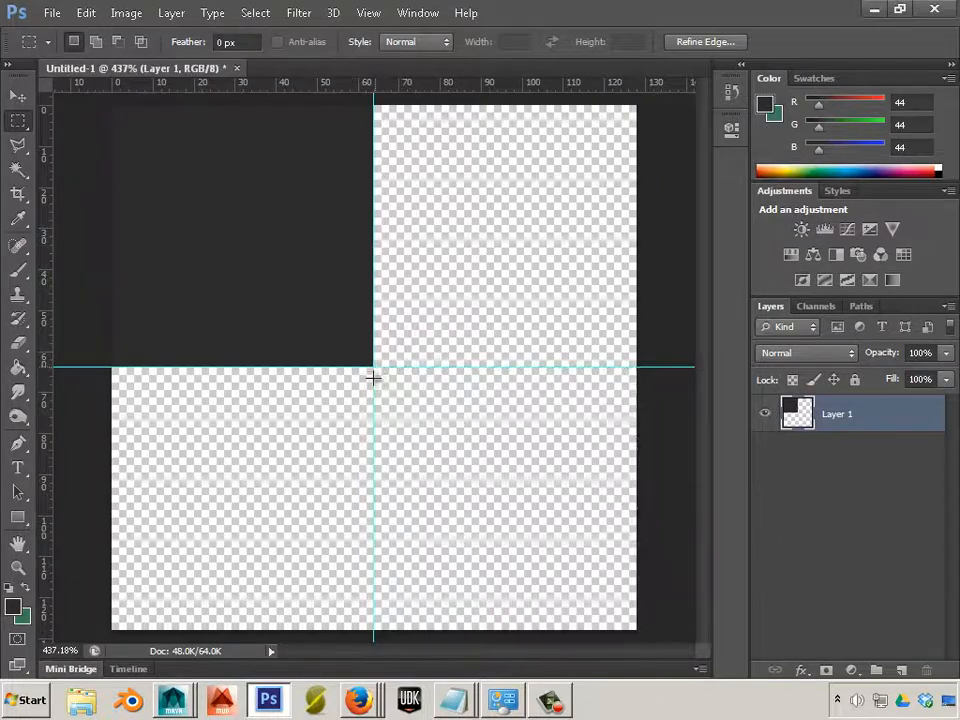
left_click(18, 367)
left_click(506, 446)
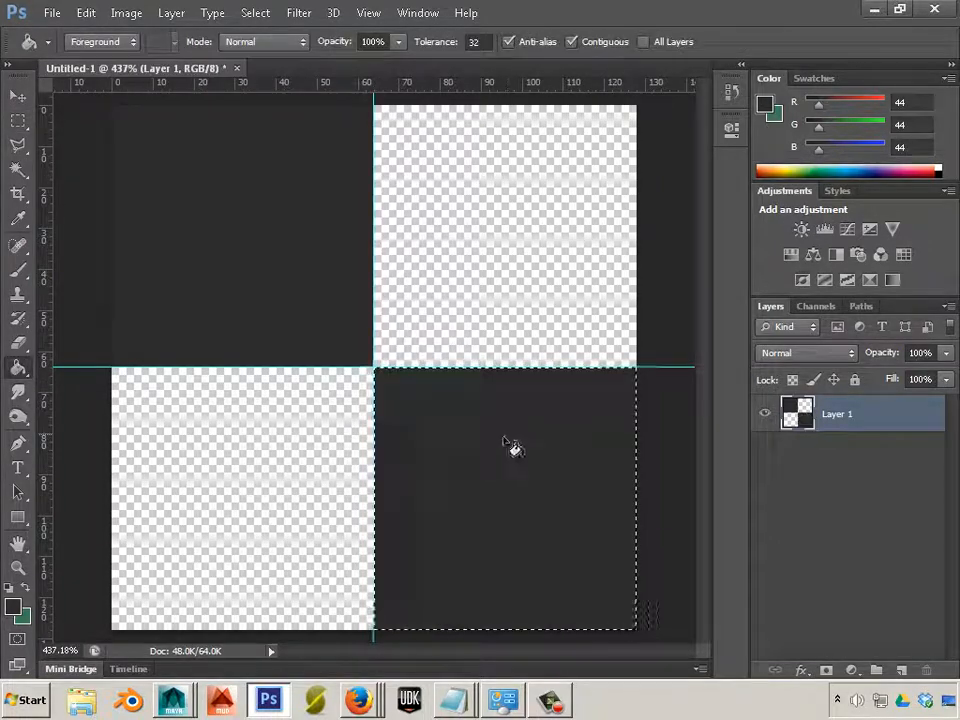
Set the foreground colour to mid grey #6f6f6f and fill the canvas's lower-left square with it.
left_click(14, 607)
left_click(228, 303)
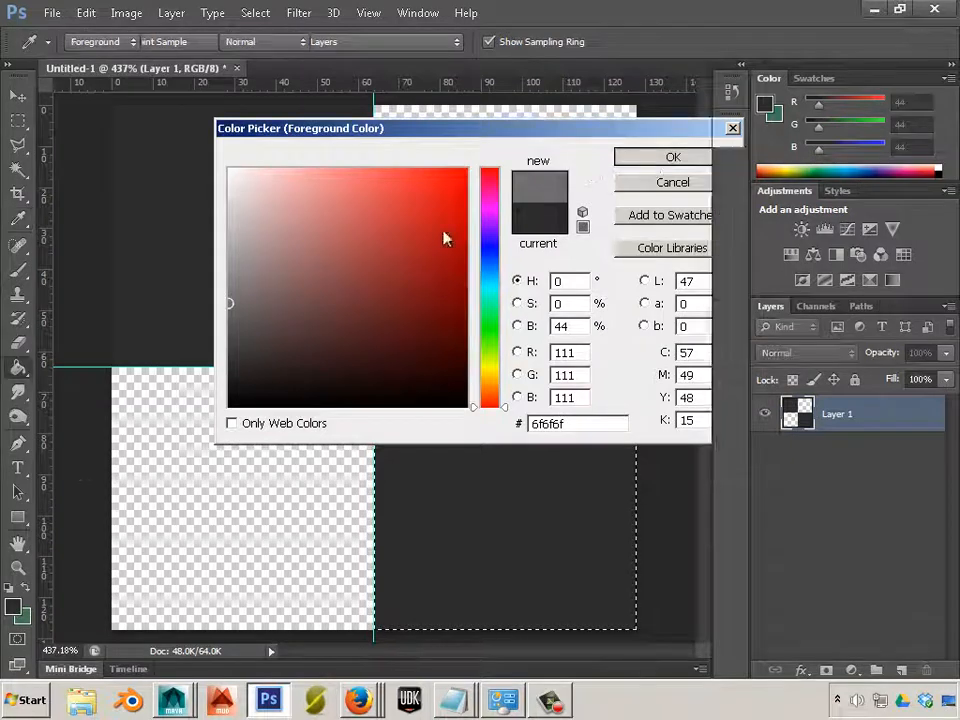
key("Return")
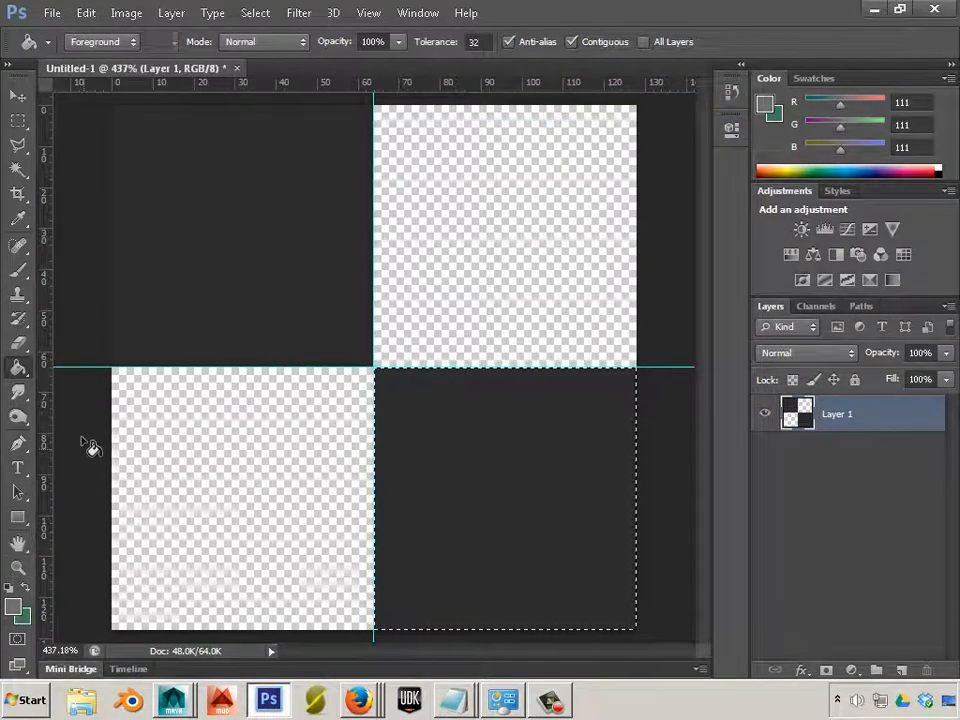
left_click(18, 120)
mouse_move(170, 631)
left_mouse_down()
mouse_move(218, 631)
mouse_move(392, 328)
mouse_move(373, 367)
left_mouse_up()
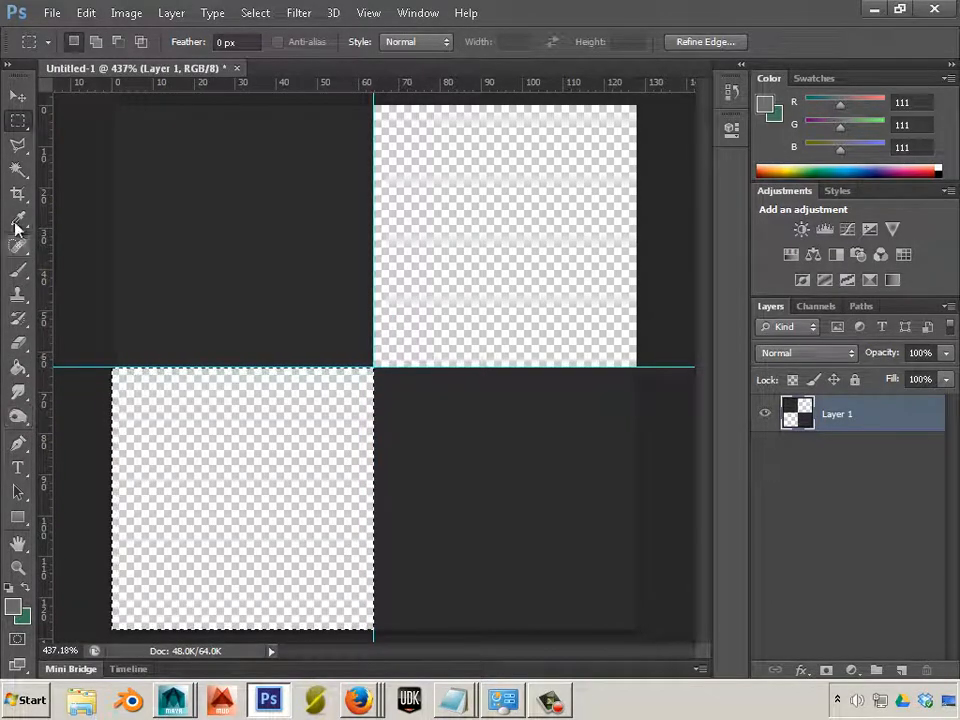
left_click(18, 367)
left_click(148, 456)
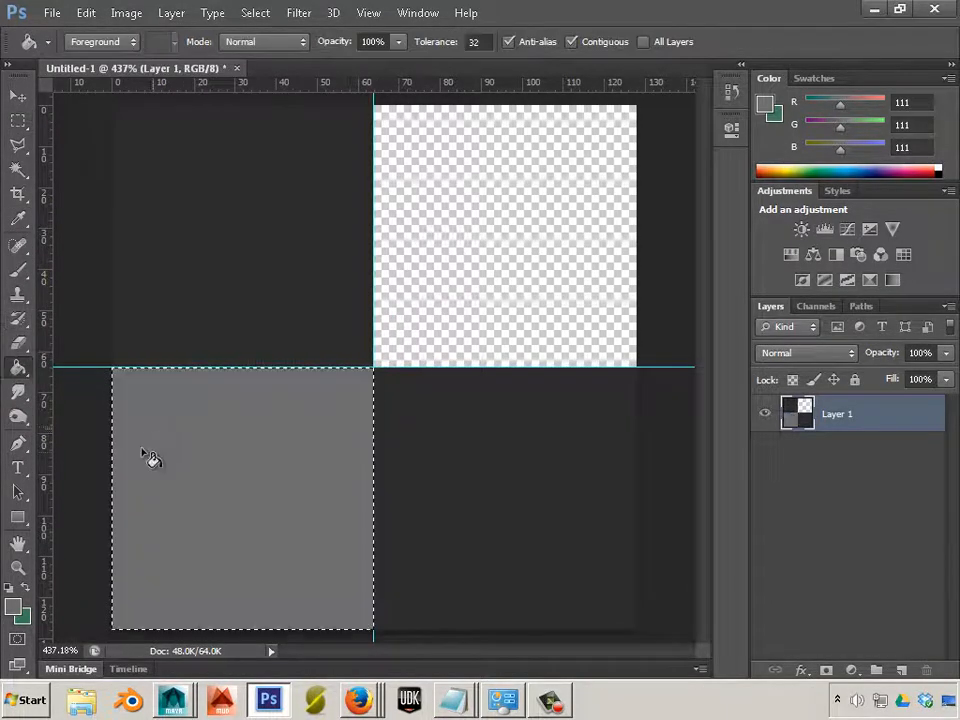
Select the canvas's upper-right 64 x 64 px square and fill it with the same mid grey.
left_click(18, 120)
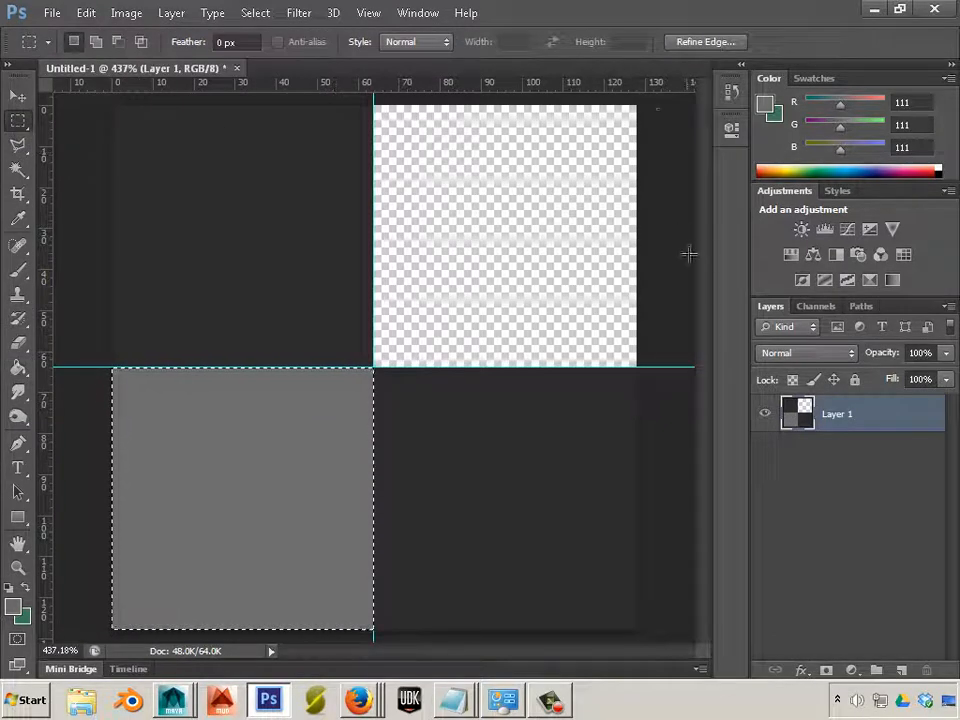
left_click_drag(666, 99, 492, 290)
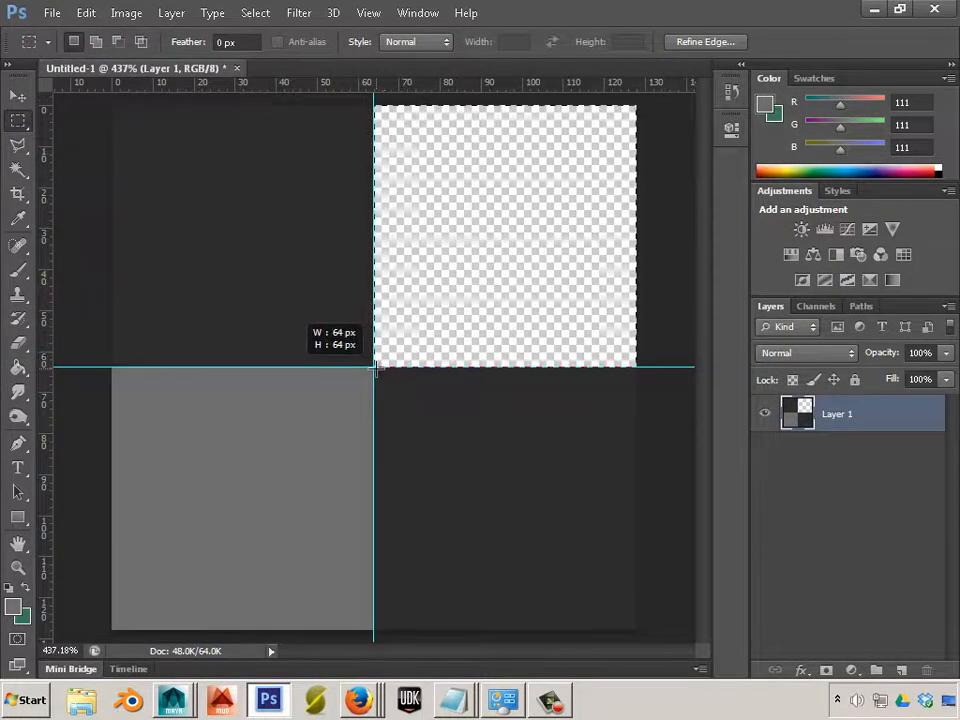
left_click_drag(375, 368, 374, 367)
left_click(18, 367)
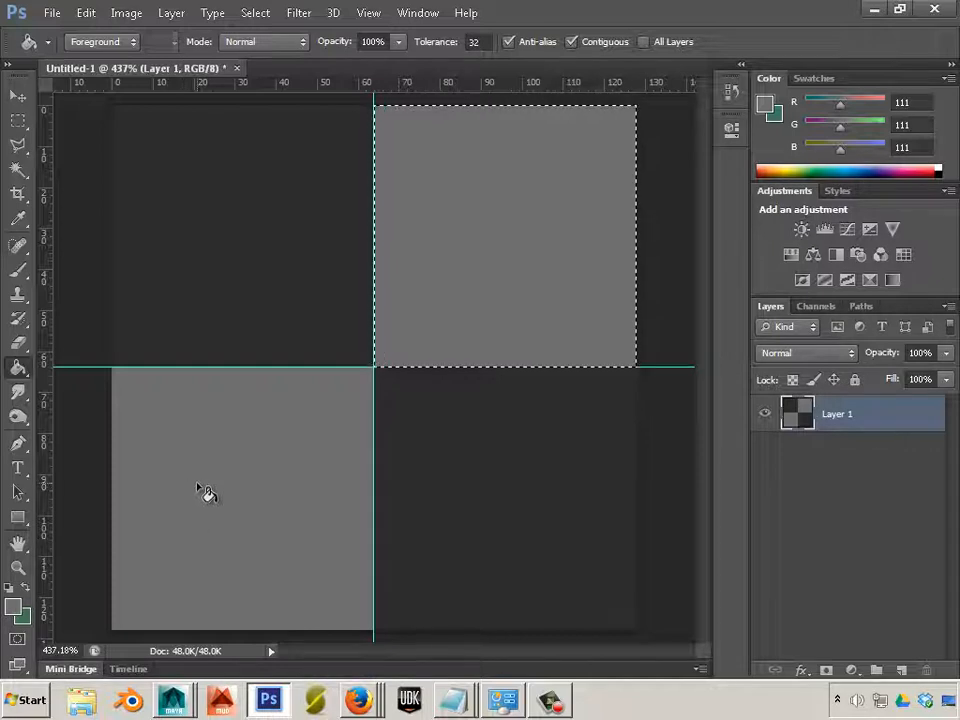
Add the number 5 as 36 pt text in the upper-left dark square and move it down towards the square's centre.
left_click(18, 470)
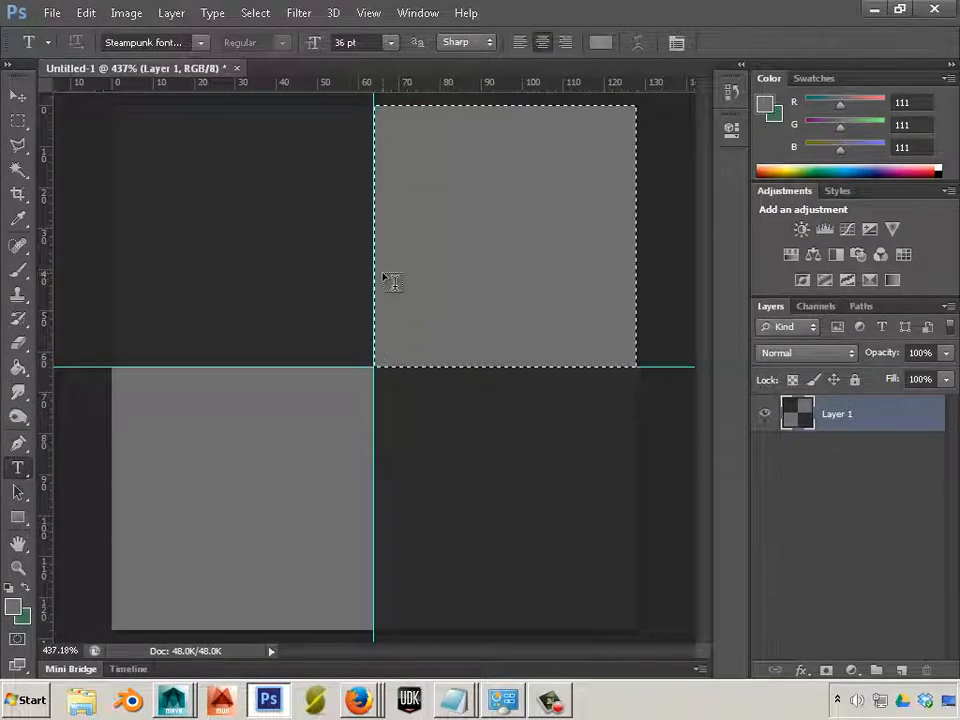
left_click(78, 168)
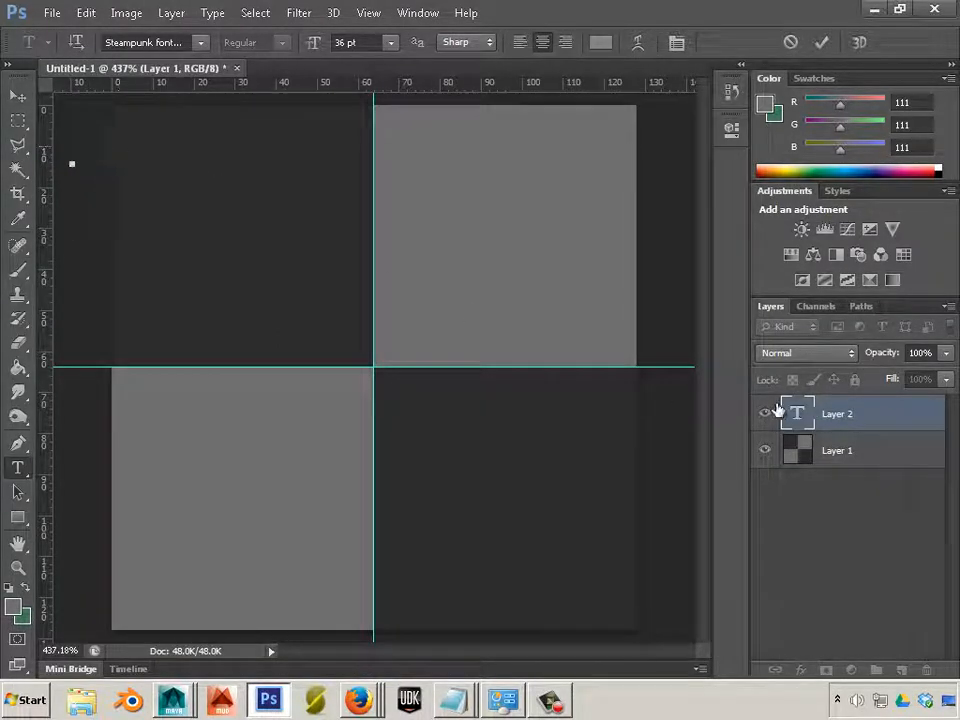
left_click_drag(859, 414, 926, 670)
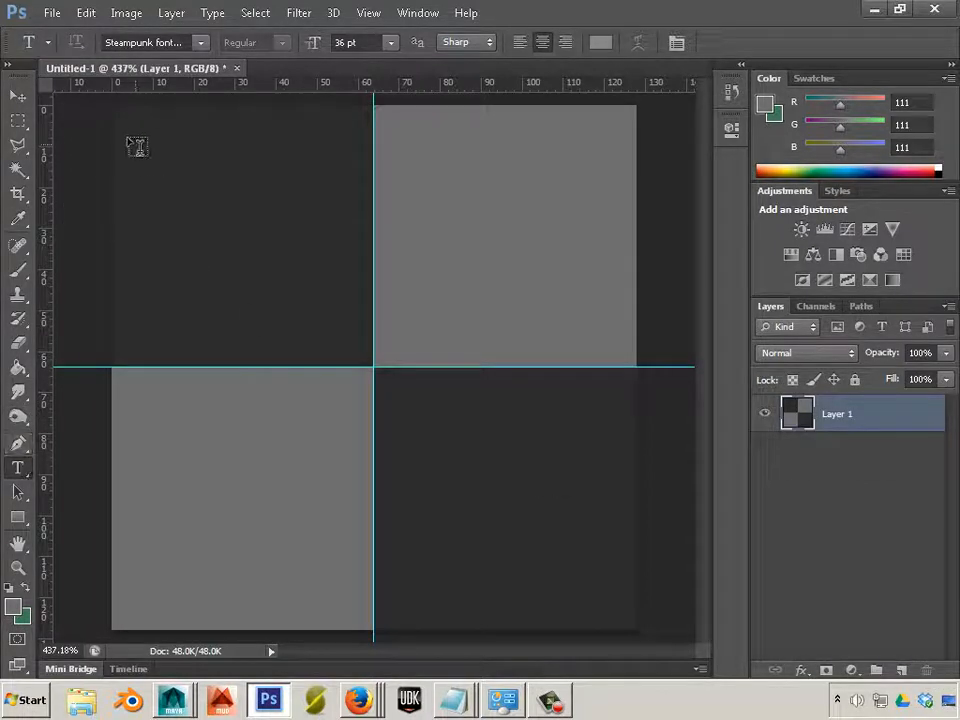
left_click_drag(122, 120, 352, 350)
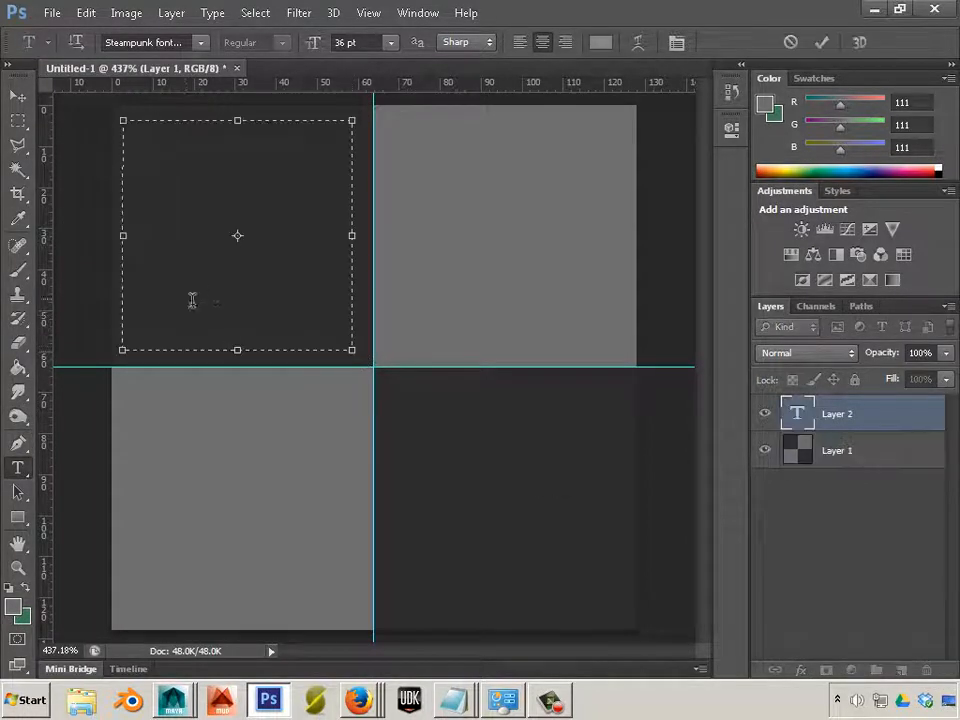
left_click(391, 44)
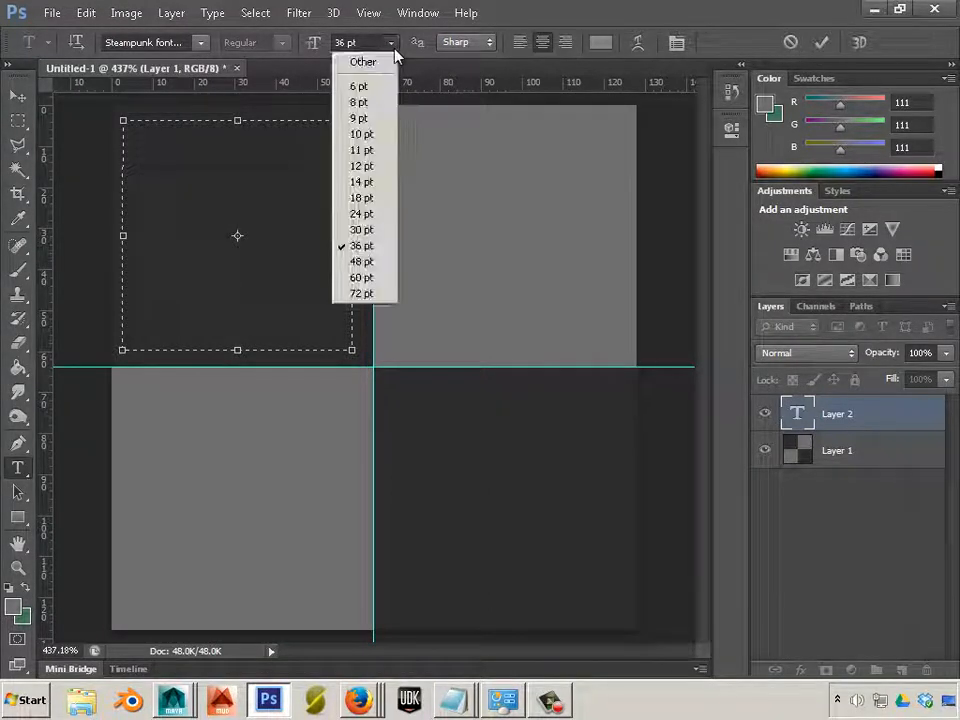
left_click(350, 244)
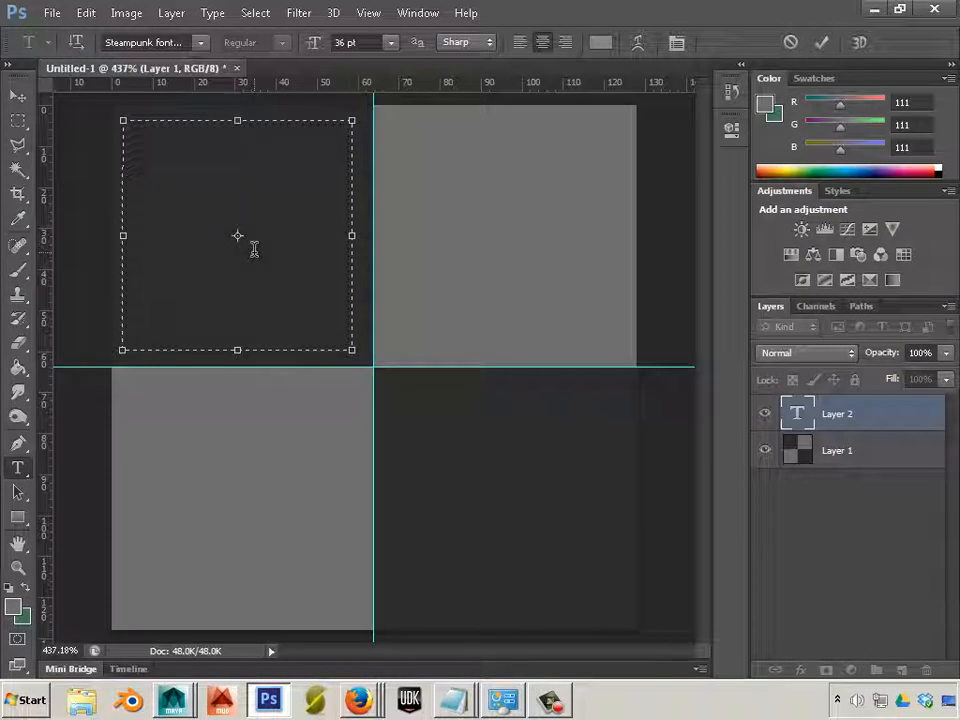
type("5")
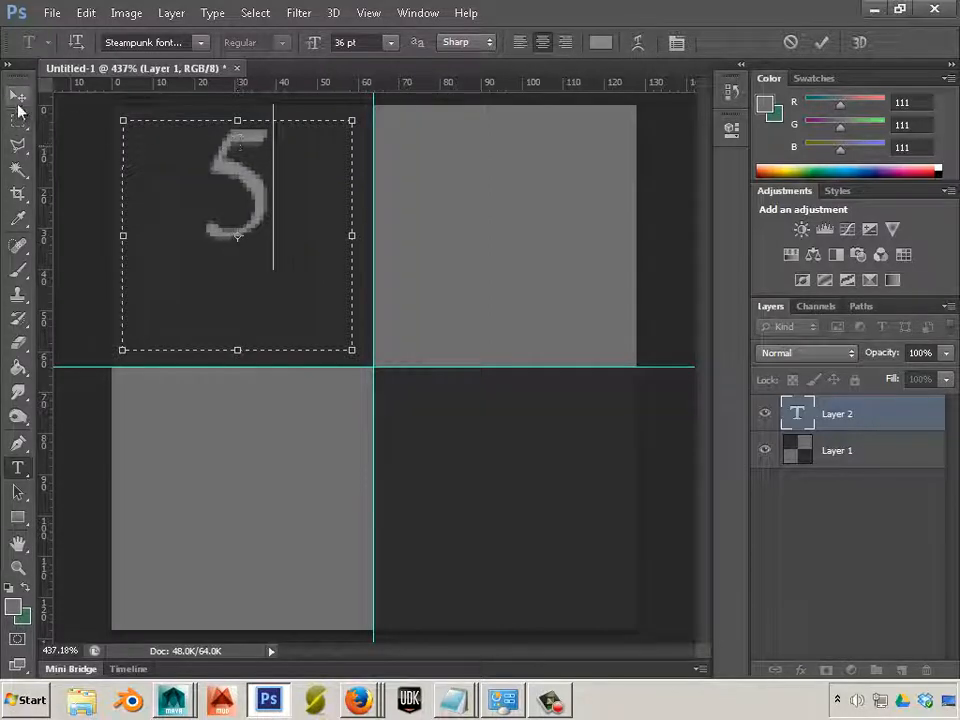
left_click(18, 95)
left_click_drag(236, 171, 243, 212)
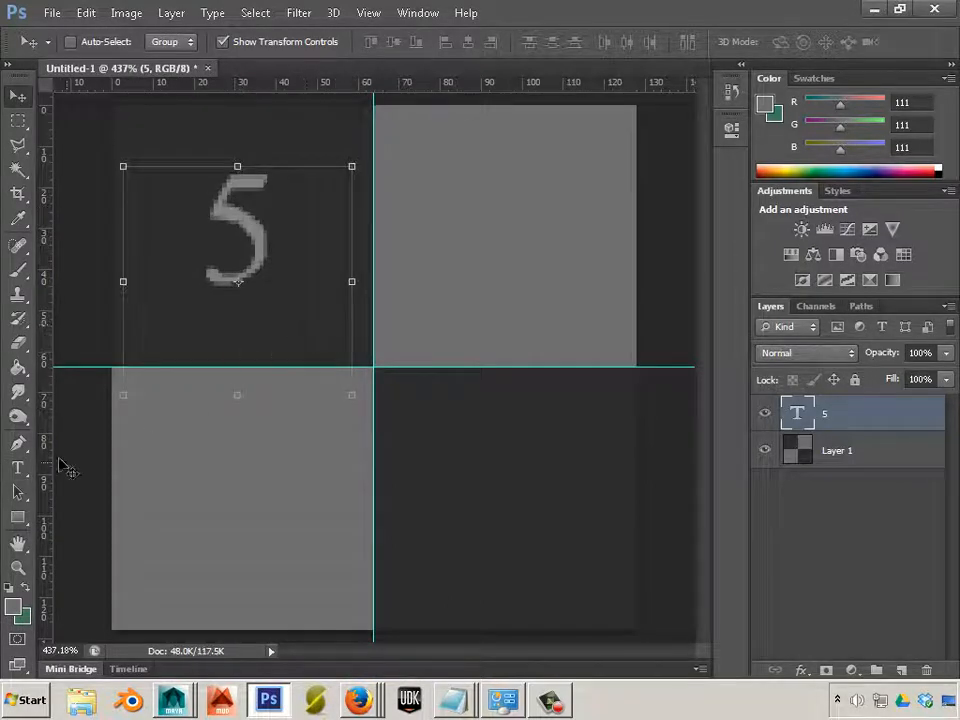
Add the number 7 as 36 pt text in the lower-right dark square and move it down towards the square's centre.
left_click(17, 469)
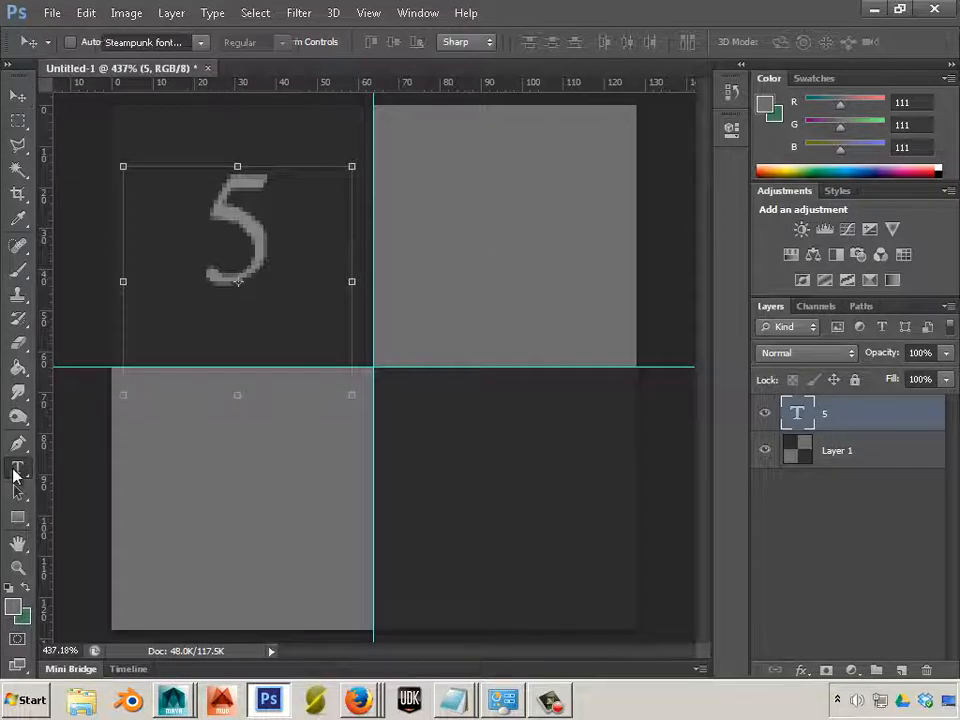
left_click_drag(394, 384, 622, 621)
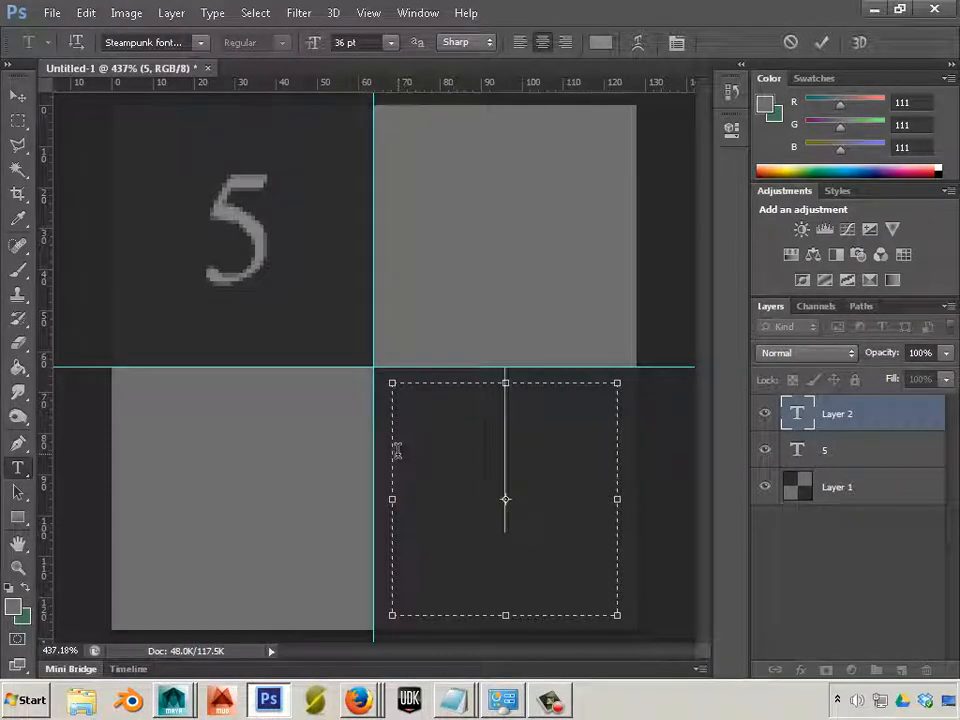
type("7")
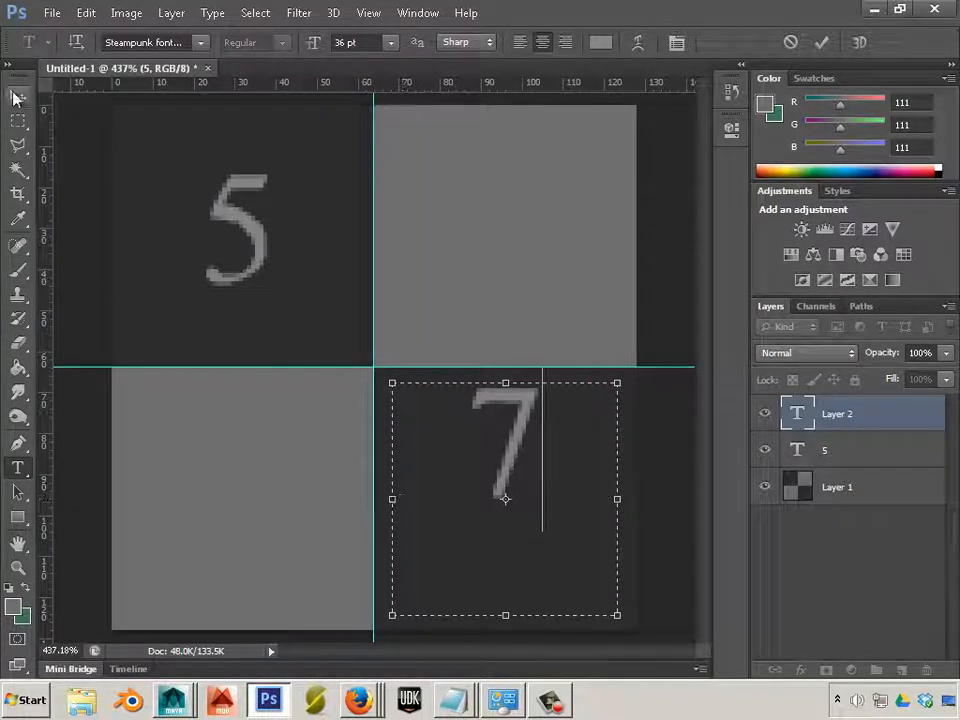
left_click(17, 97)
left_click_drag(520, 432, 523, 489)
Select the whole 128 x 128 px canvas with the Rectangular Marquee and define it as a pattern named UV_check.
scroll(308, 437, "down", 4)
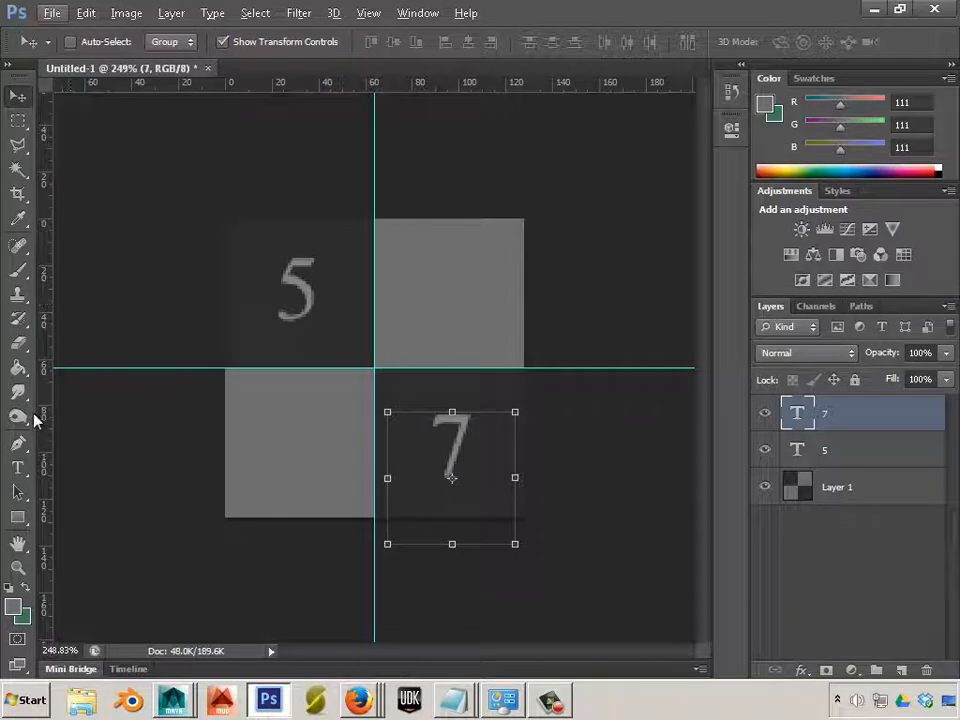
left_click(19, 123)
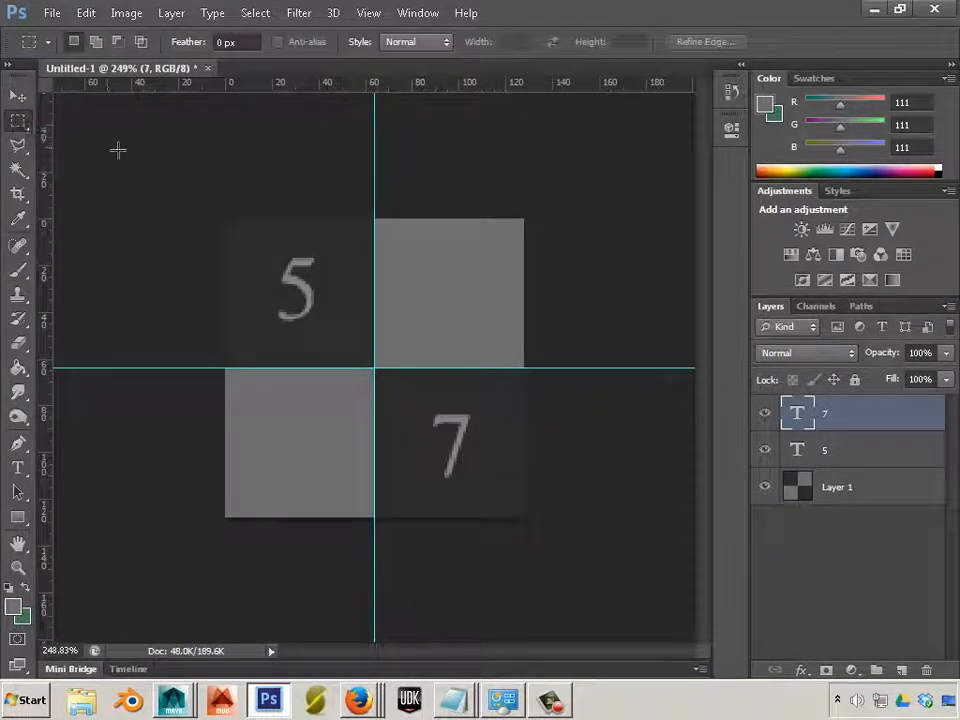
left_click_drag(225, 218, 632, 589)
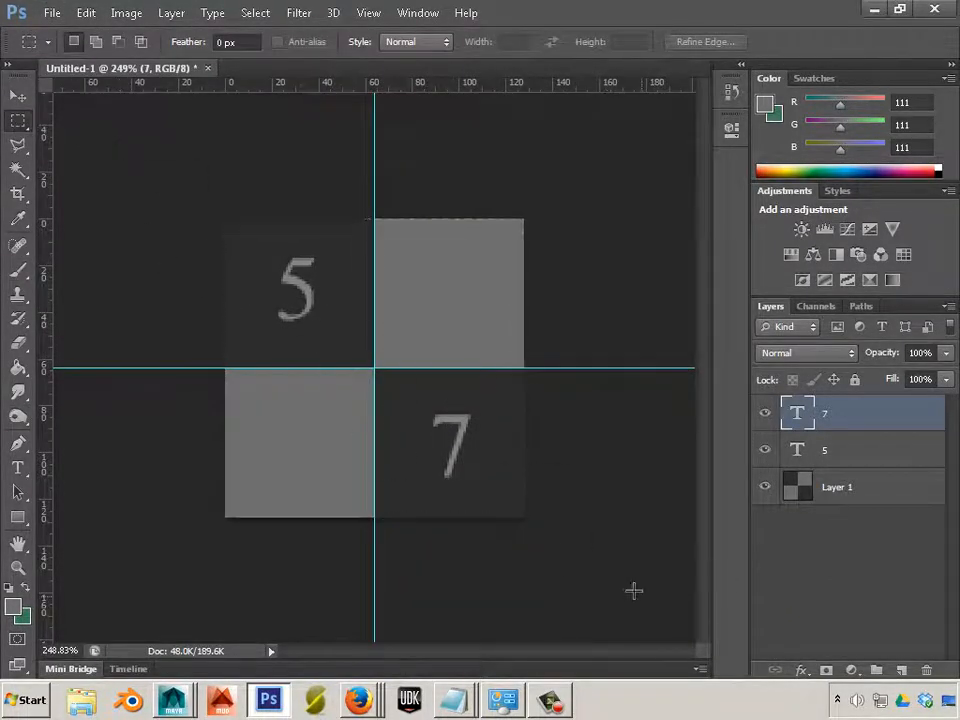
left_click(92, 16)
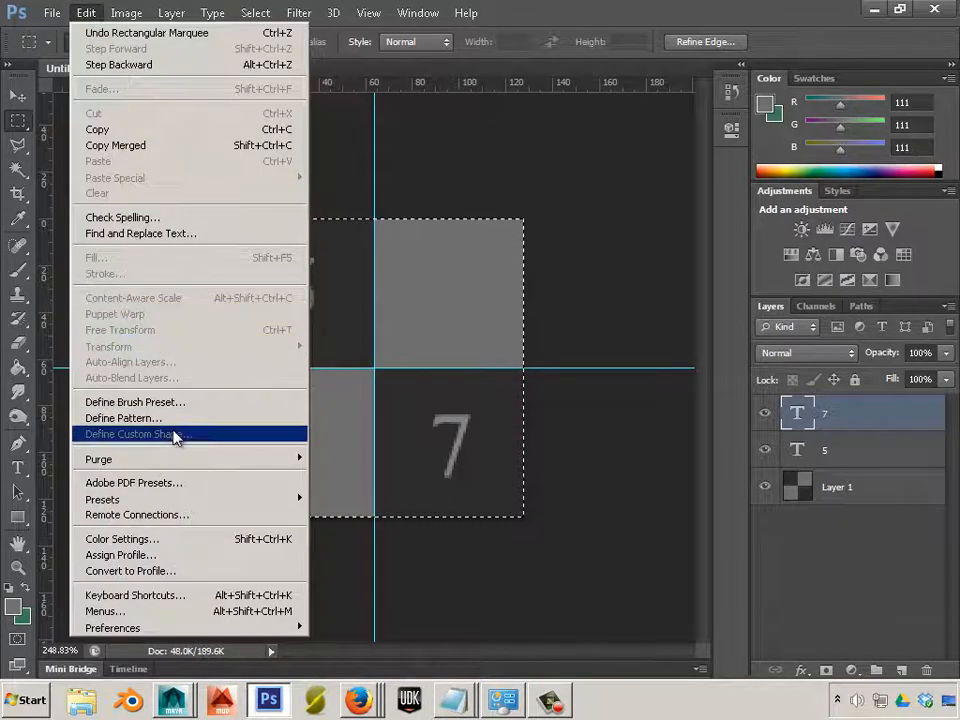
left_click(174, 424)
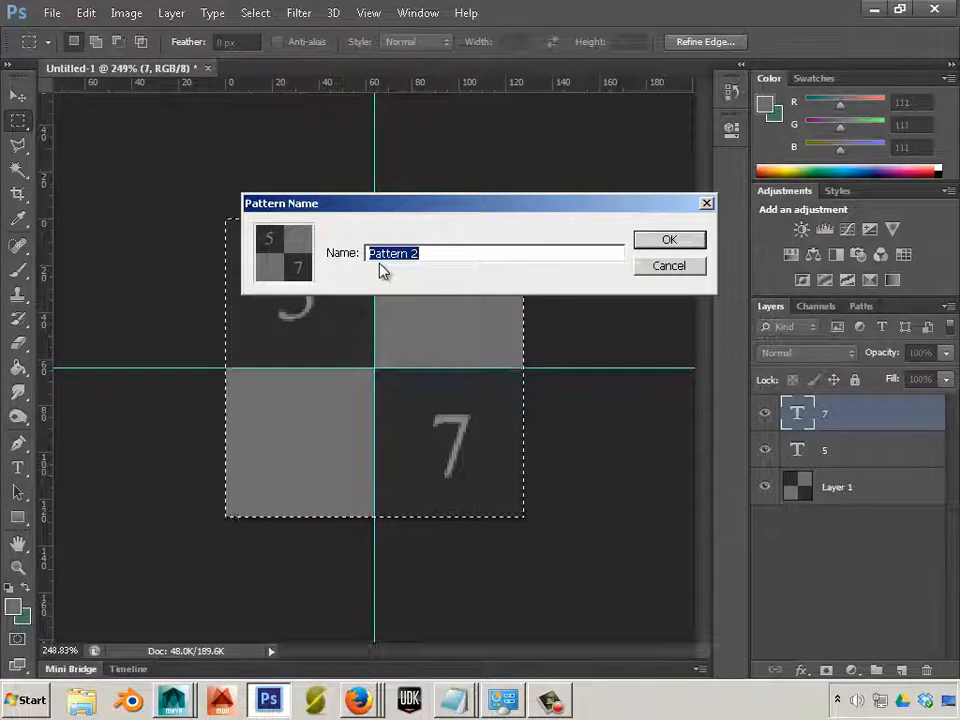
type("UV_check")
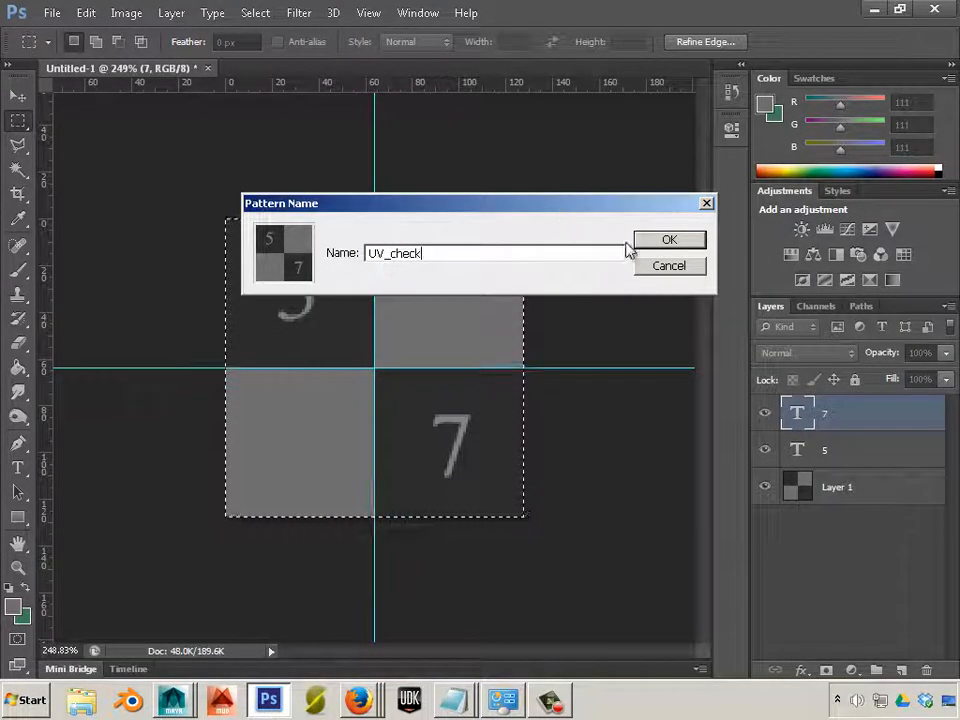
left_click(662, 242)
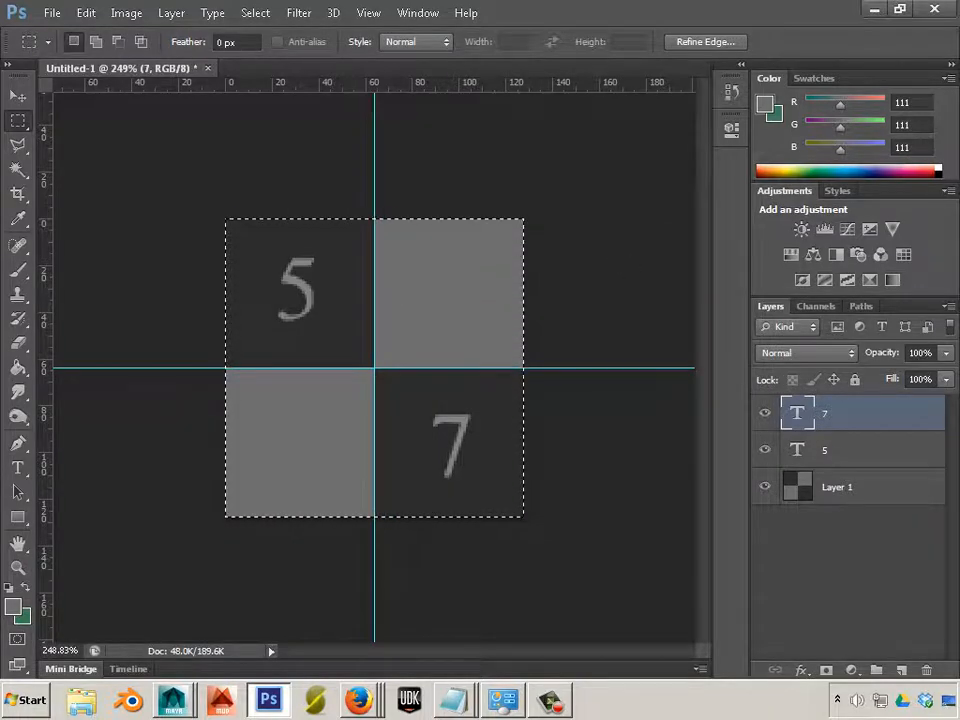
Create a new transparent document 2048 pixels wide and 2048 pixels high.
left_click_drag(959, 133, 953, 133)
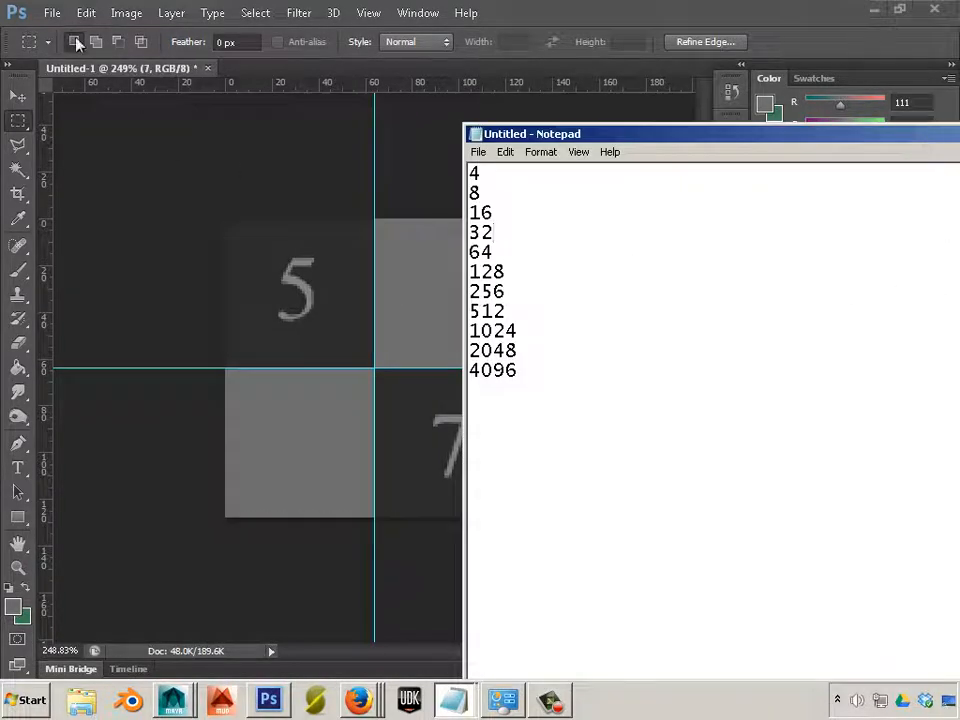
left_click(52, 12)
left_click(40, 32)
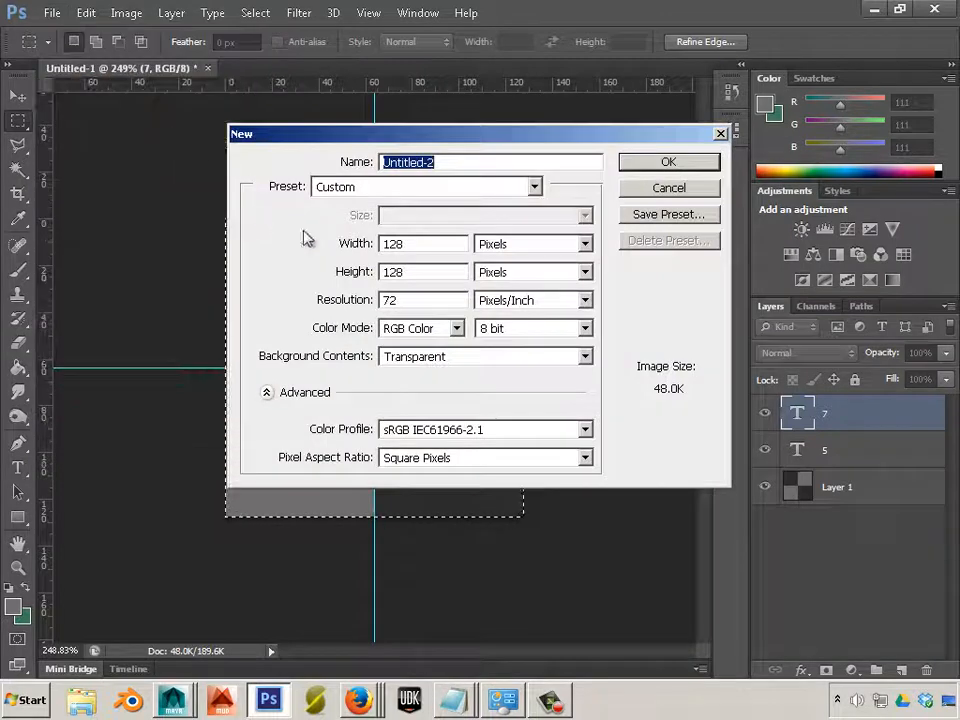
double_click(422, 244)
type("20")
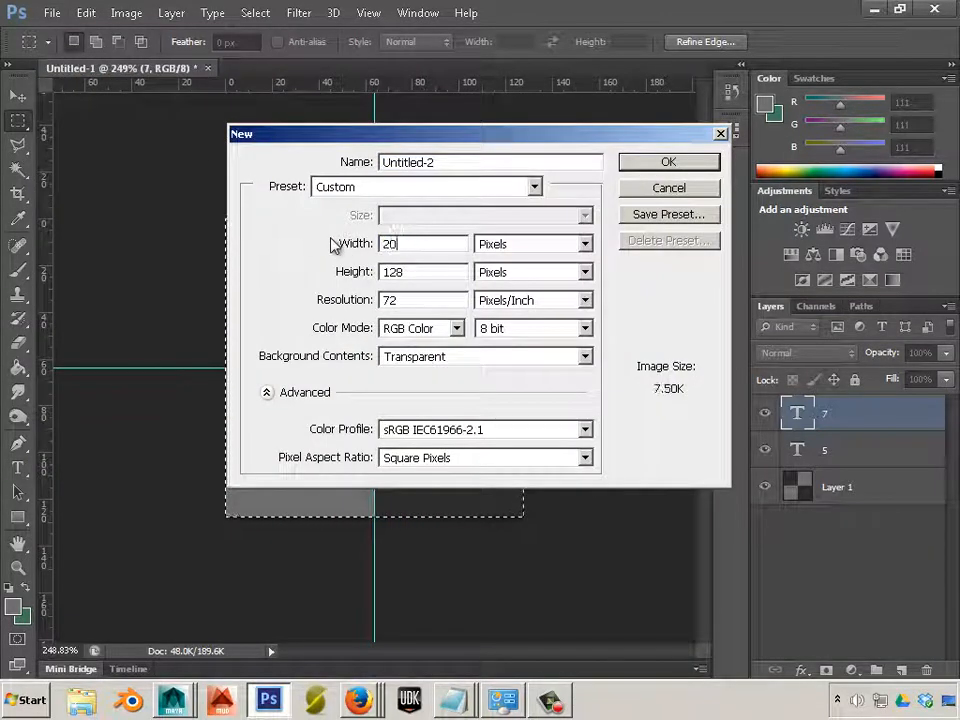
type("48")
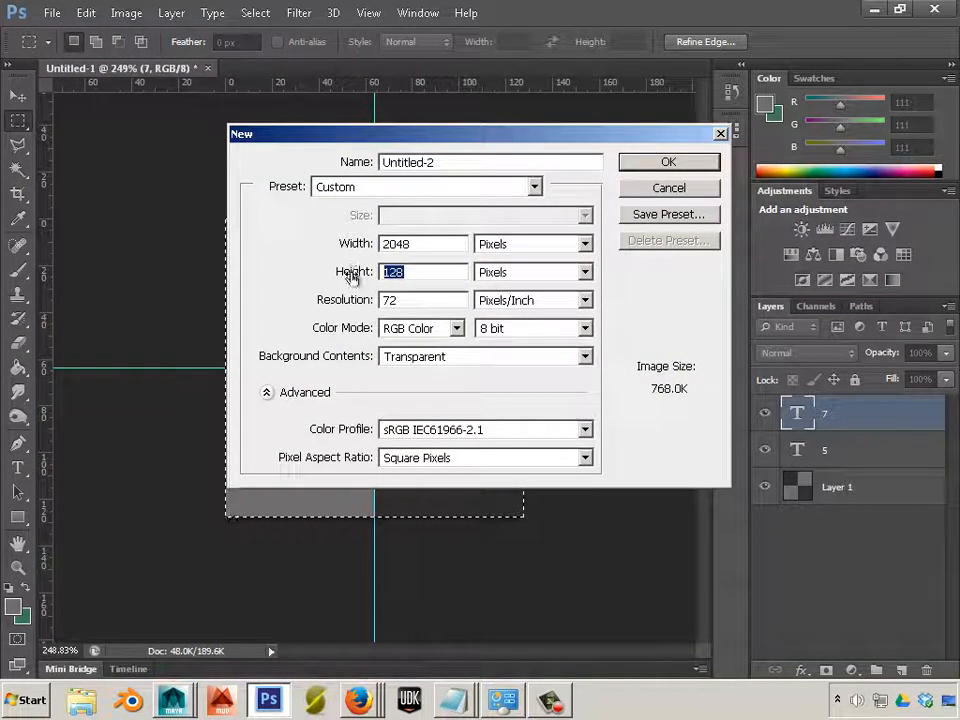
type("2048")
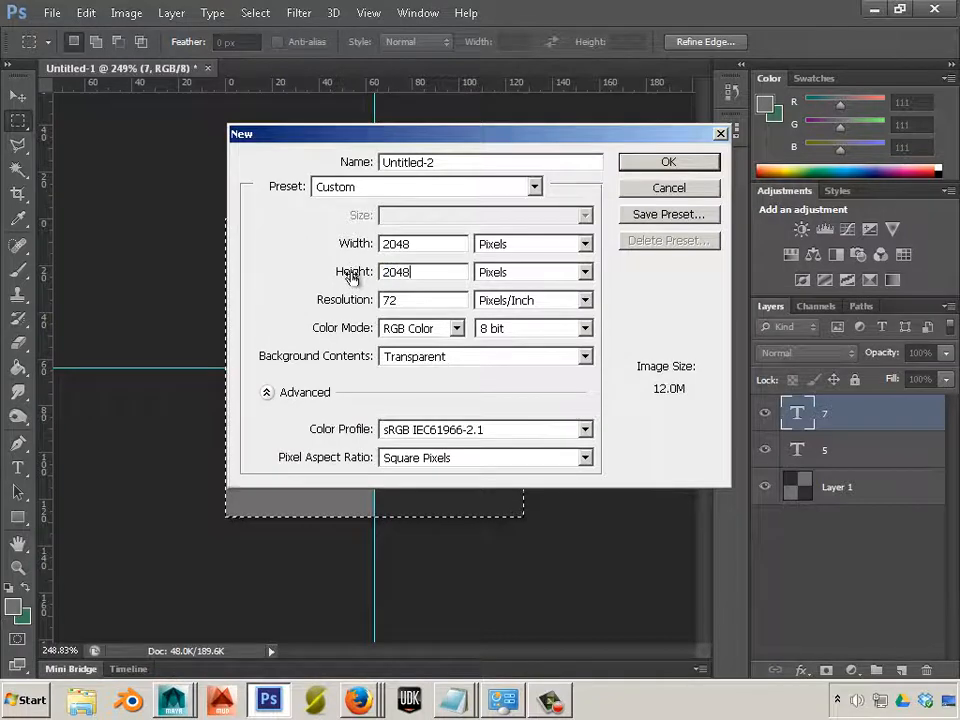
left_click(665, 163)
Set the Paint Bucket's fill source to Pattern, choose the UV_check pattern and fill the empty 2048 px canvas with it.
left_click(17, 370)
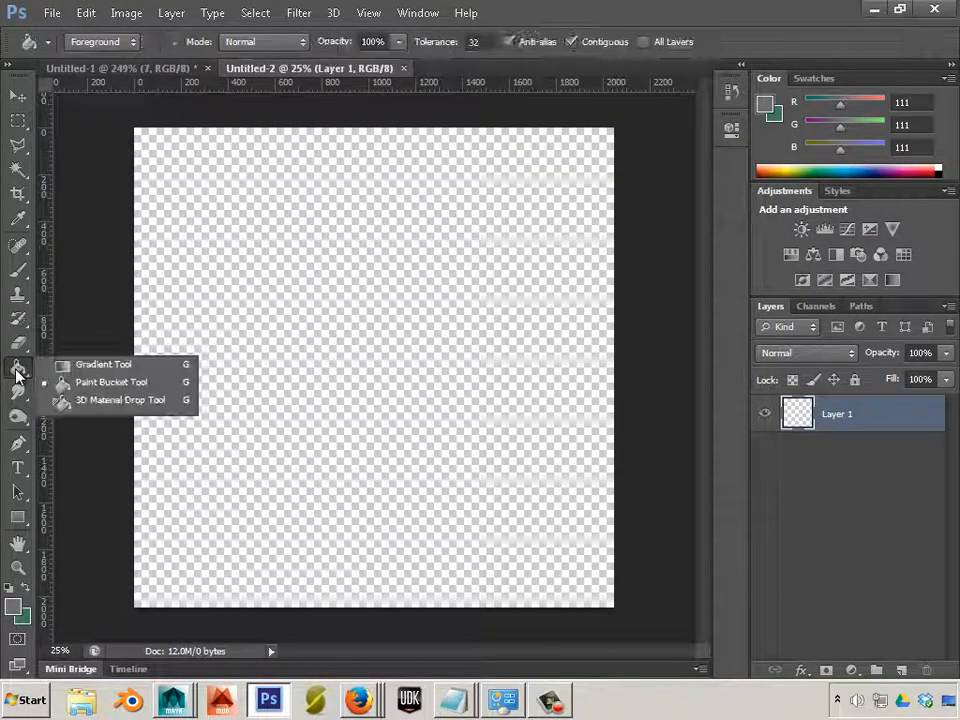
left_click(74, 388)
left_click(127, 42)
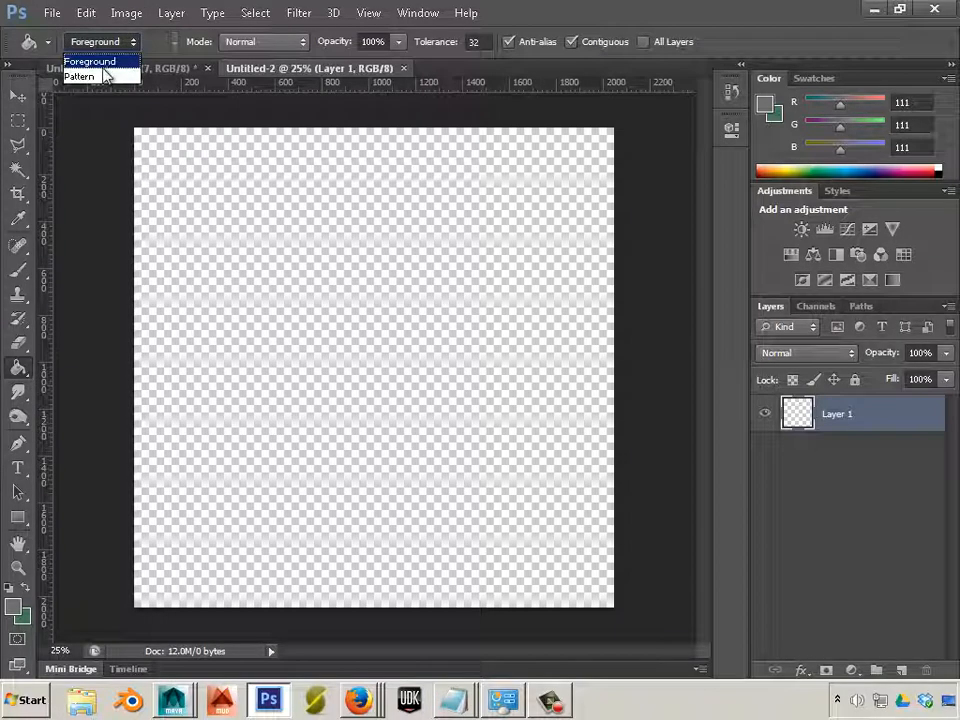
left_click(108, 43)
left_click(108, 43)
left_click(106, 76)
left_click(160, 42)
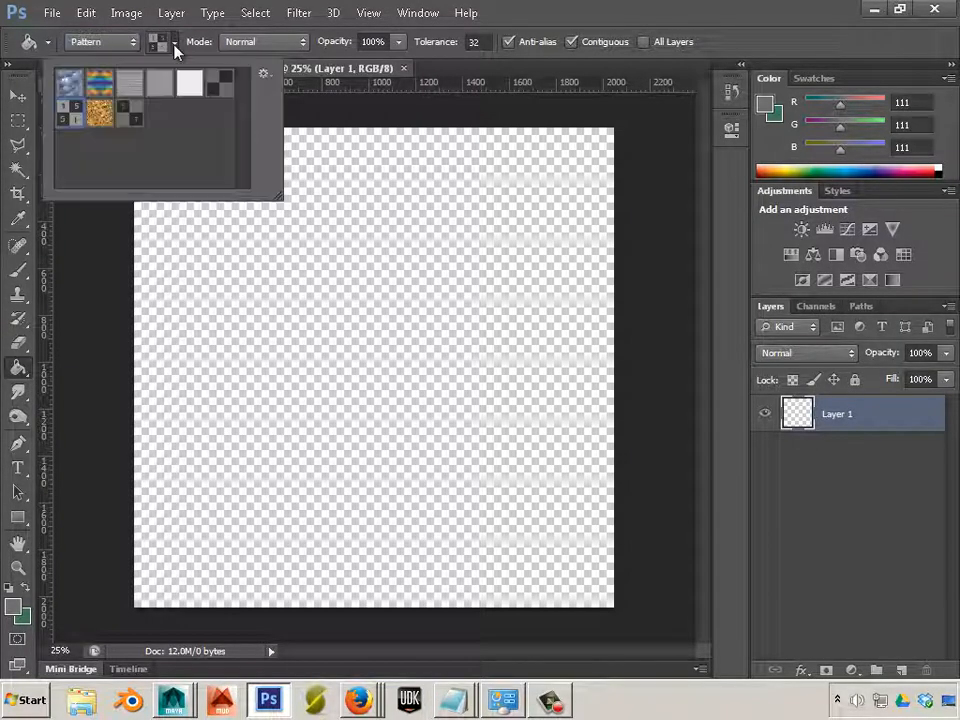
left_click(130, 122)
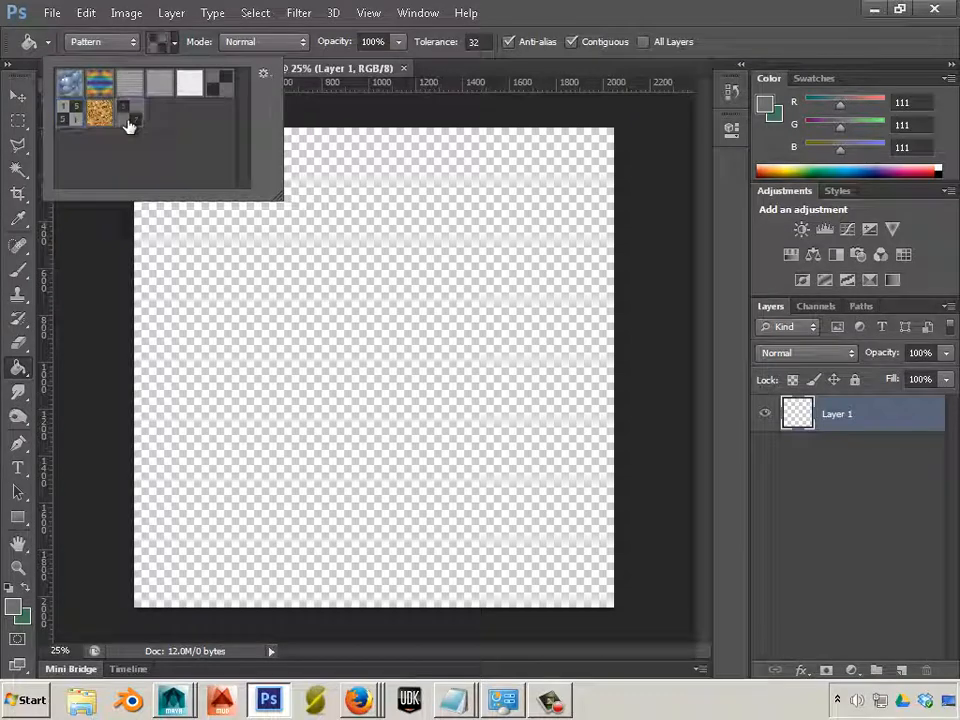
left_click(75, 255)
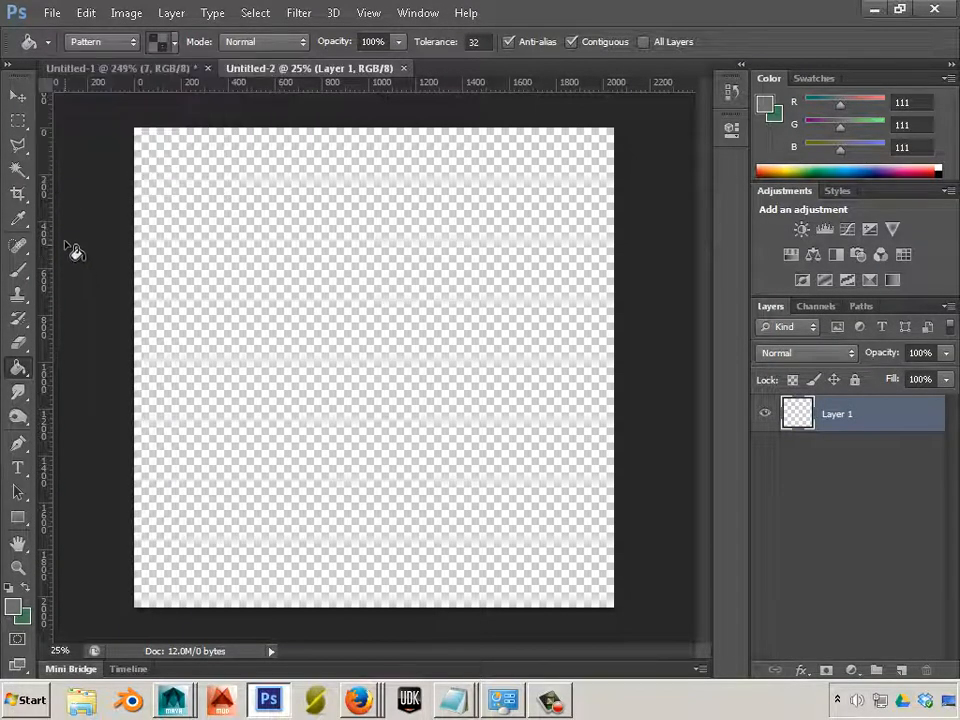
left_click(160, 240)
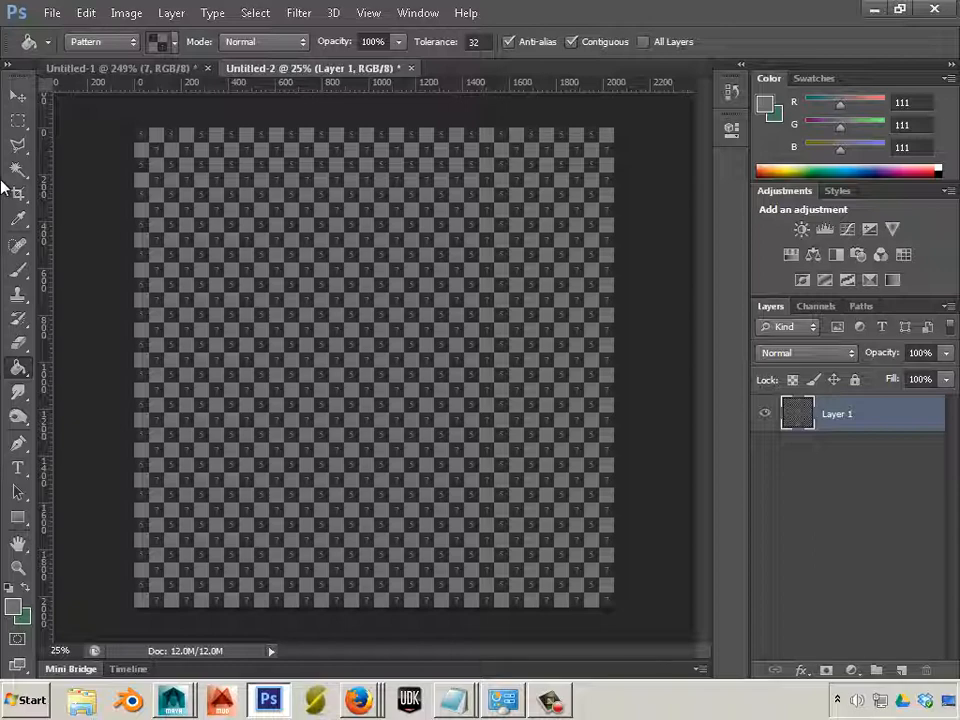
Examine how the numbered checker tiles and how sharp its digits look across the 2048 px canvas.
scroll(246, 257, "up", 5)
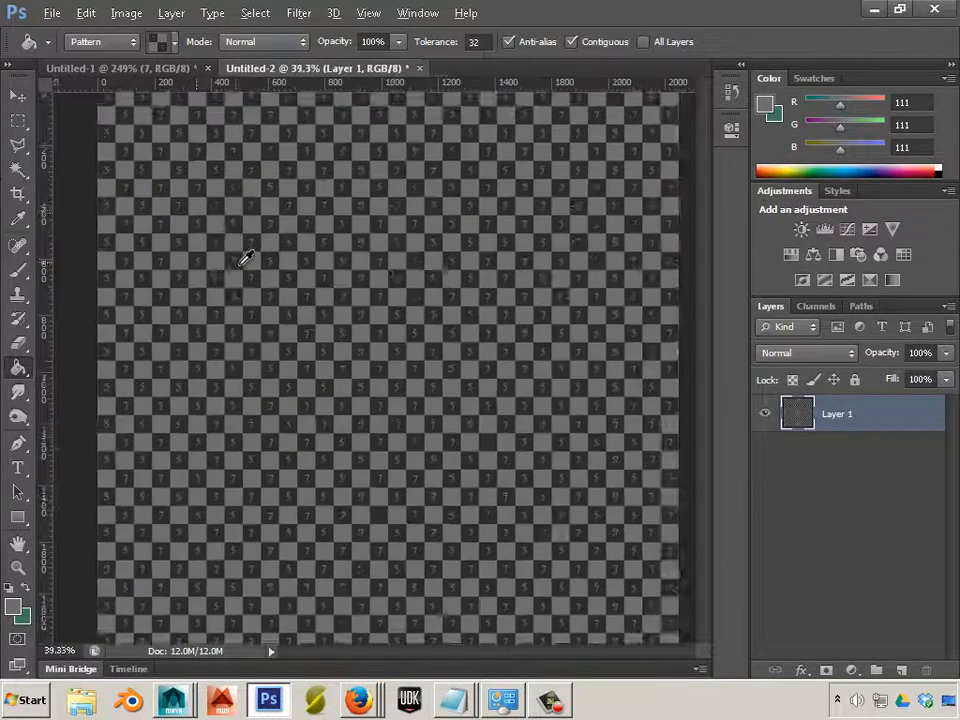
scroll(248, 260, "up", 5)
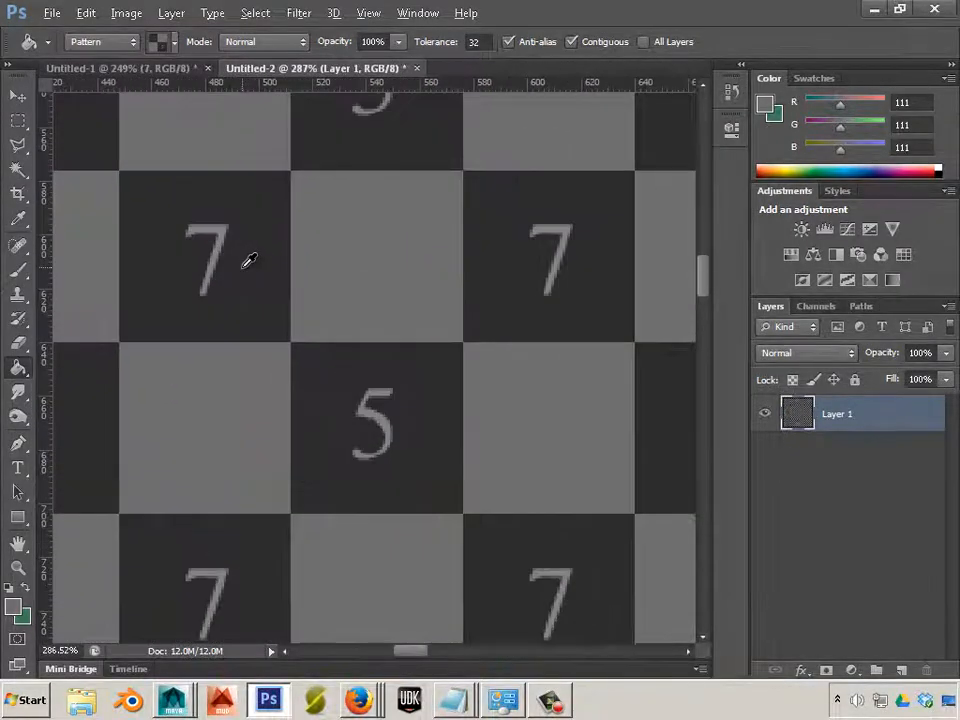
scroll(248, 260, "down", 2)
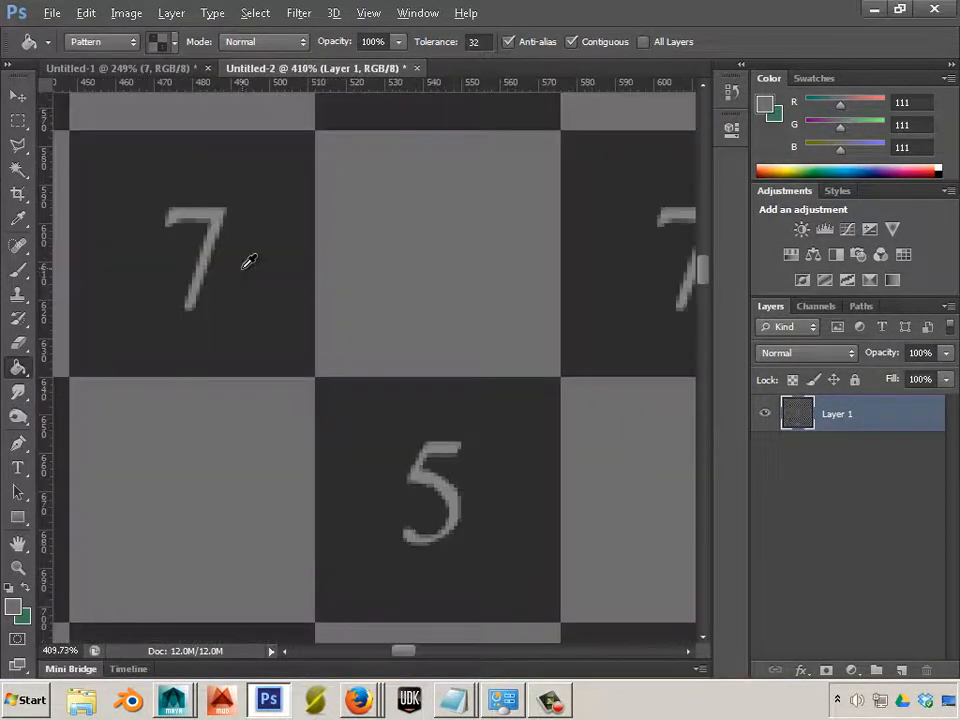
scroll(248, 261, "down", 5)
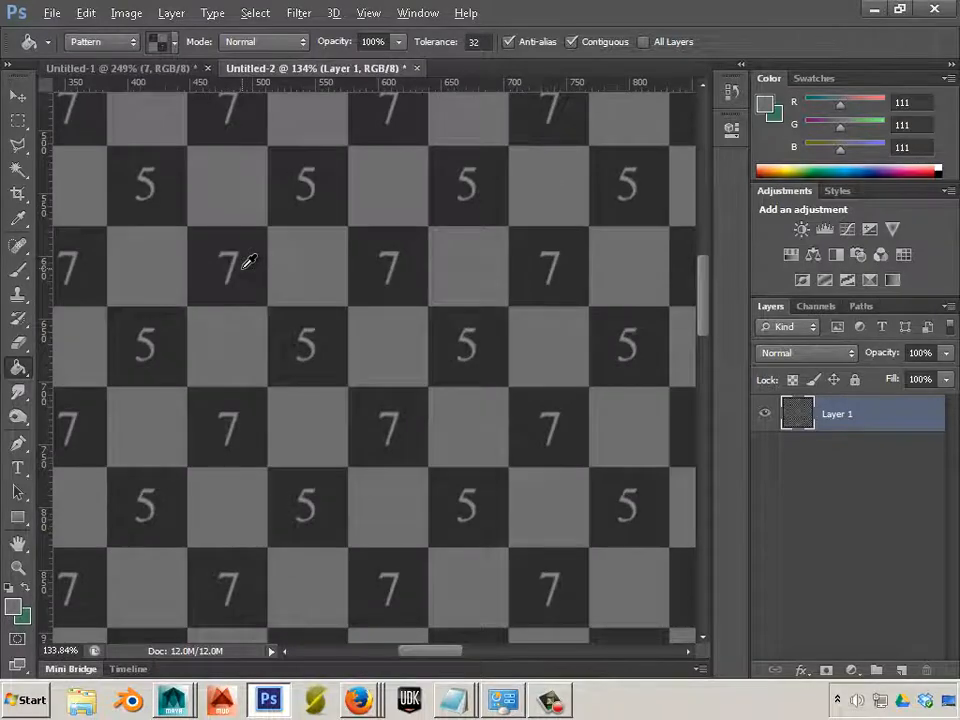
scroll(248, 261, "down", 1)
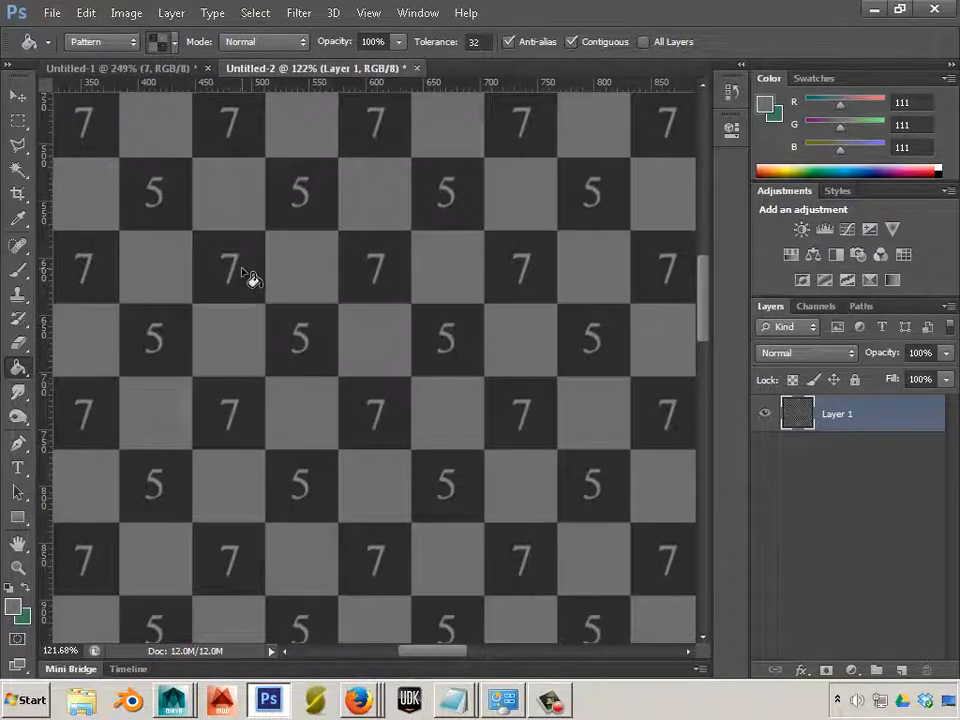
scroll(249, 270, "down", 2)
scroll(248, 261, "down", 5)
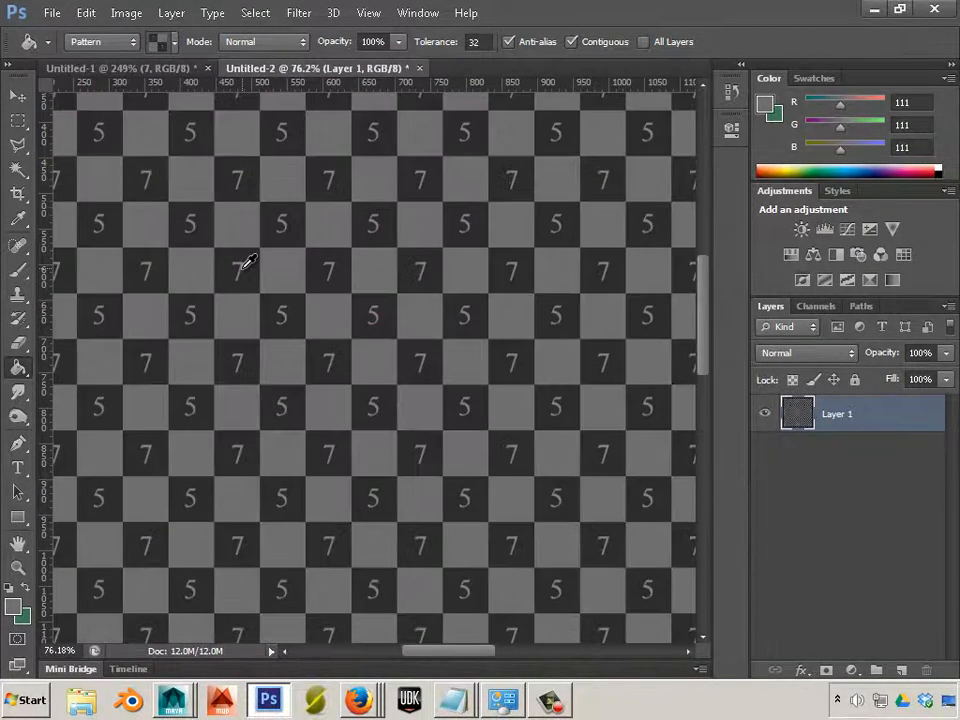
scroll(248, 261, "up", 4)
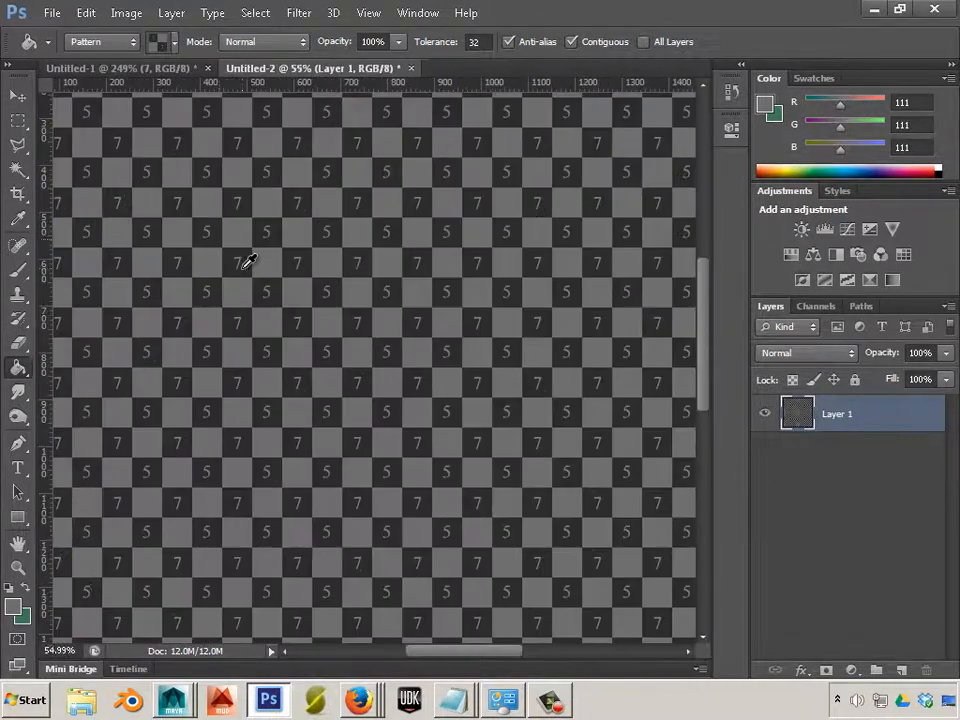
scroll(248, 261, "down", 2)
scroll(248, 261, "down", 3)
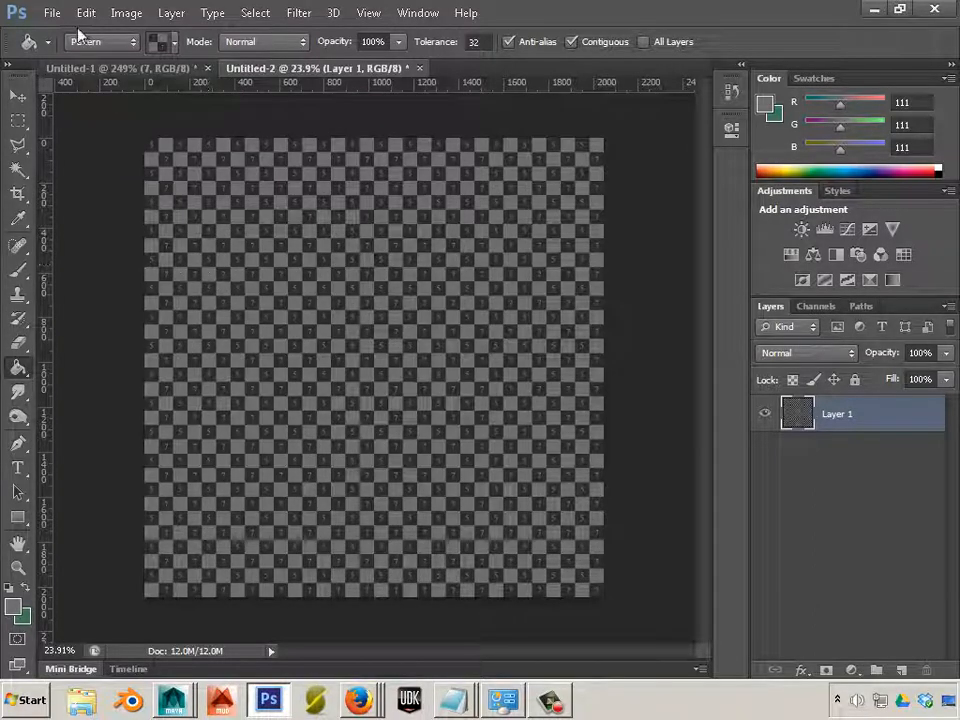
Create another transparent document, 512 pixels wide and 512 pixels high.
left_click(50, 12)
key("ctrl+n")
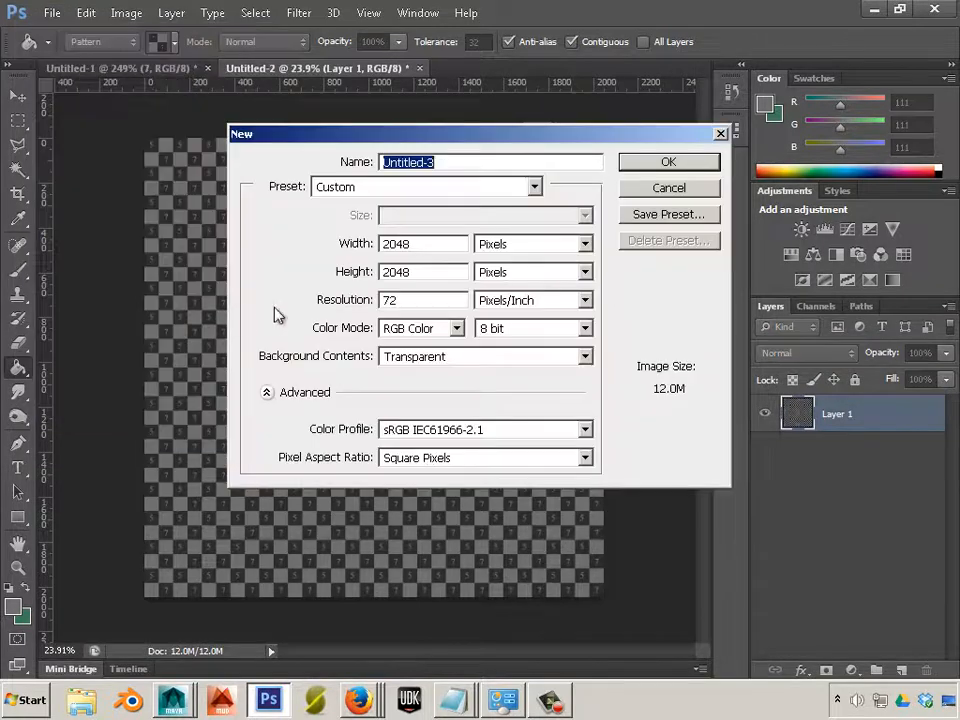
double_click(418, 243)
type("512")
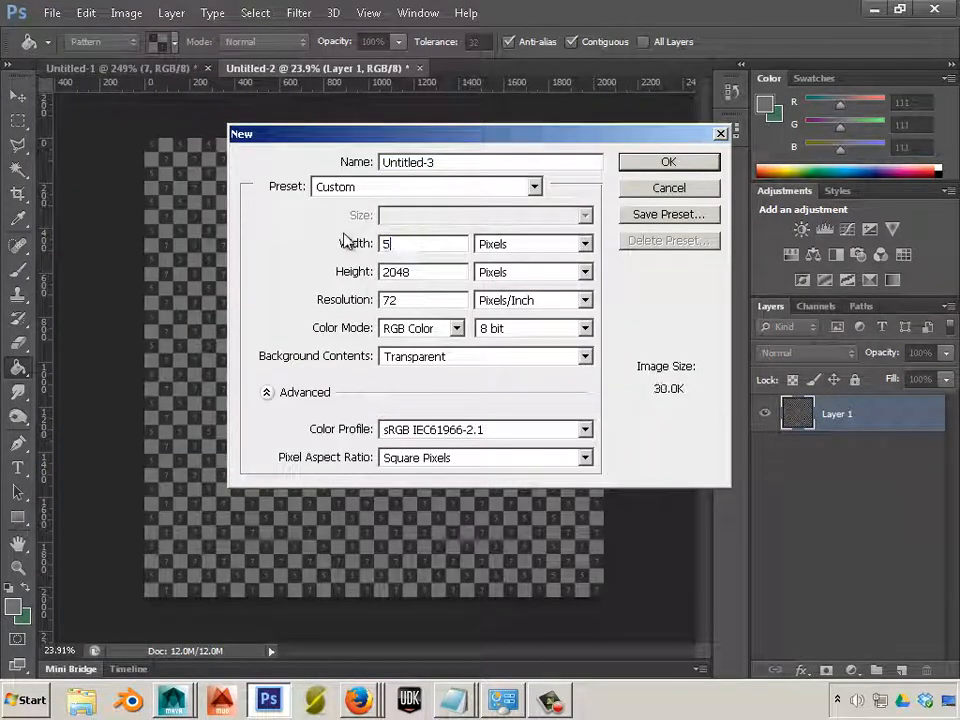
double_click(416, 271)
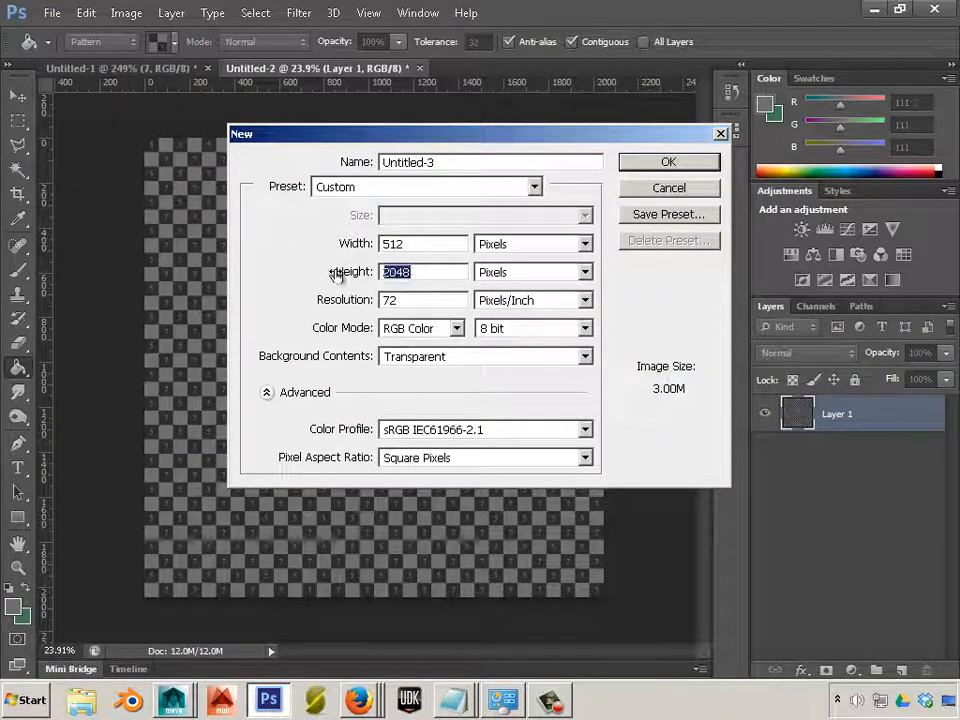
type("512")
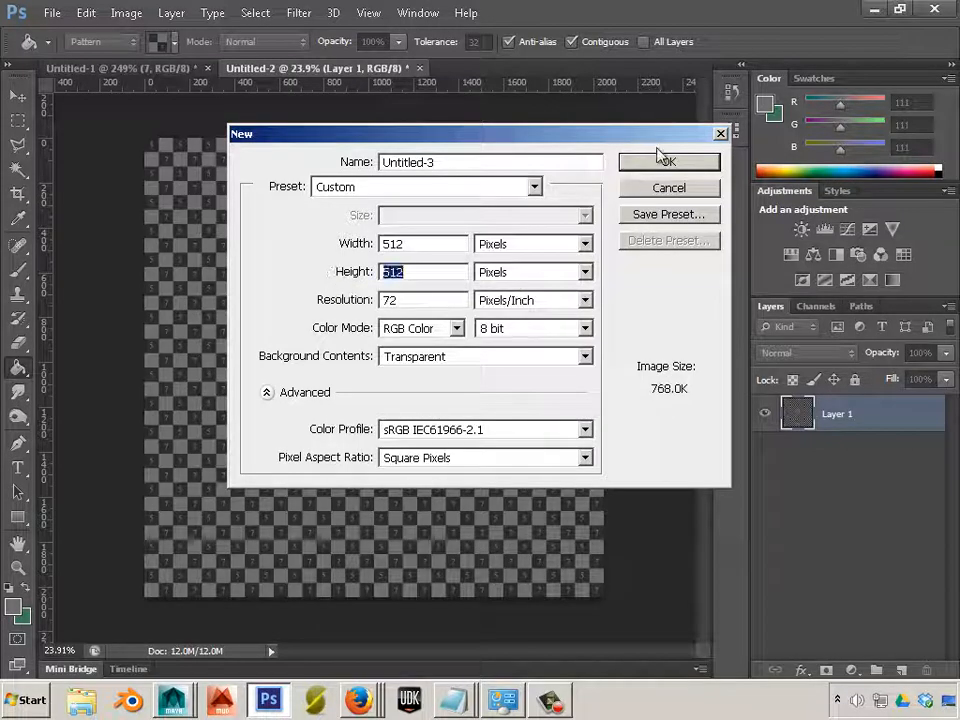
left_click(636, 161)
Fill the empty 512 px canvas with the UV_check pattern using the Paint Bucket.
left_click(334, 265)
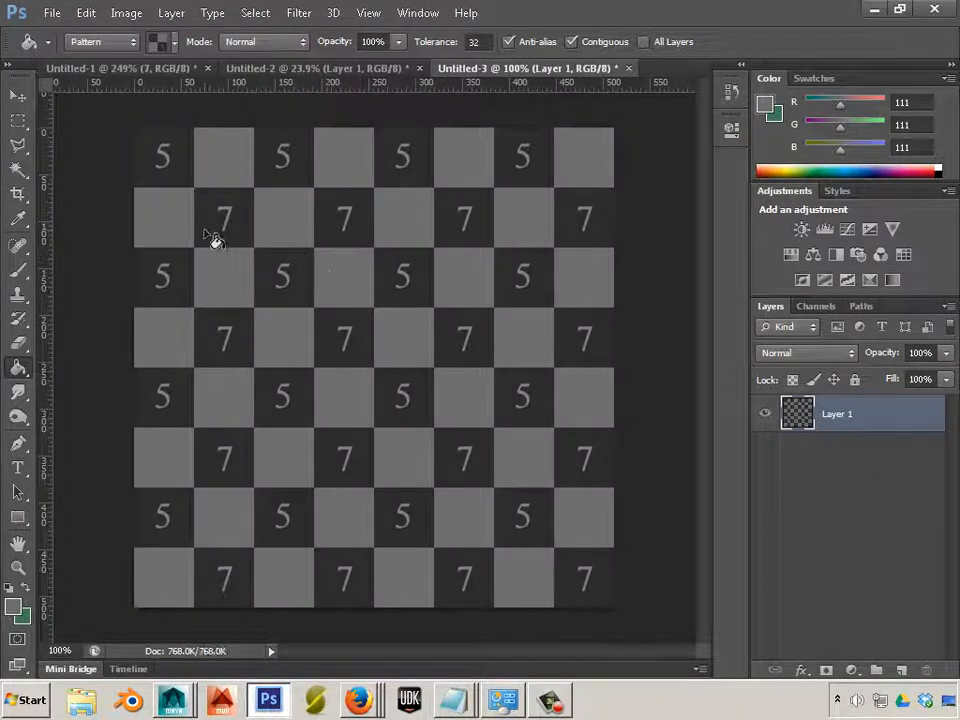
scroll(205, 222, "up", 5)
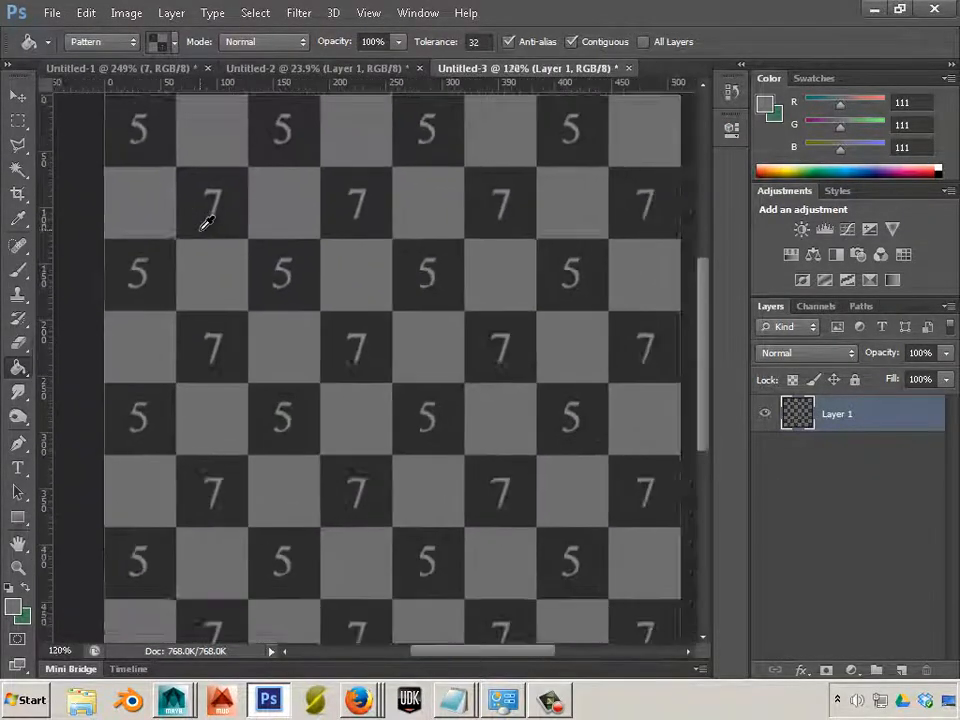
scroll(220, 228, "up", 3)
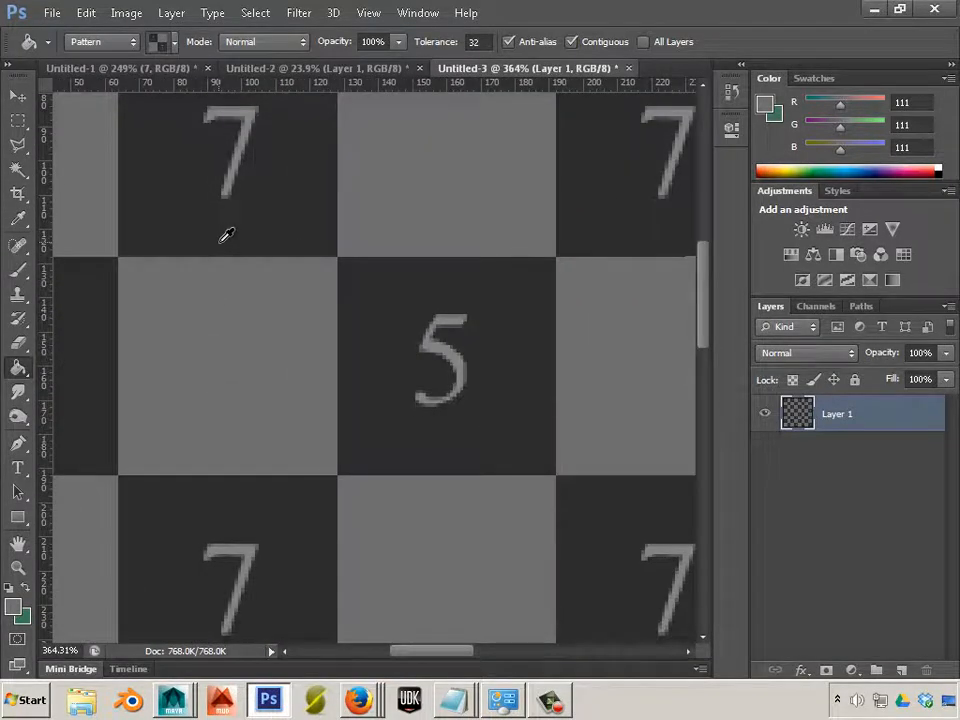
scroll(226, 235, "down", 6)
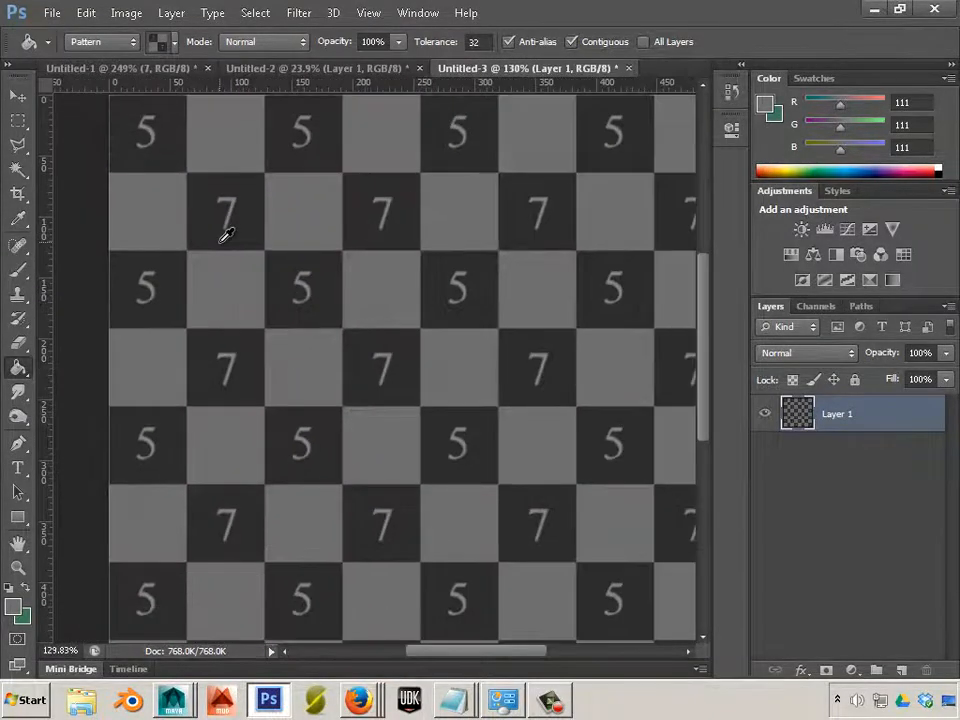
scroll(287, 237, "down", 1)
key("alt")
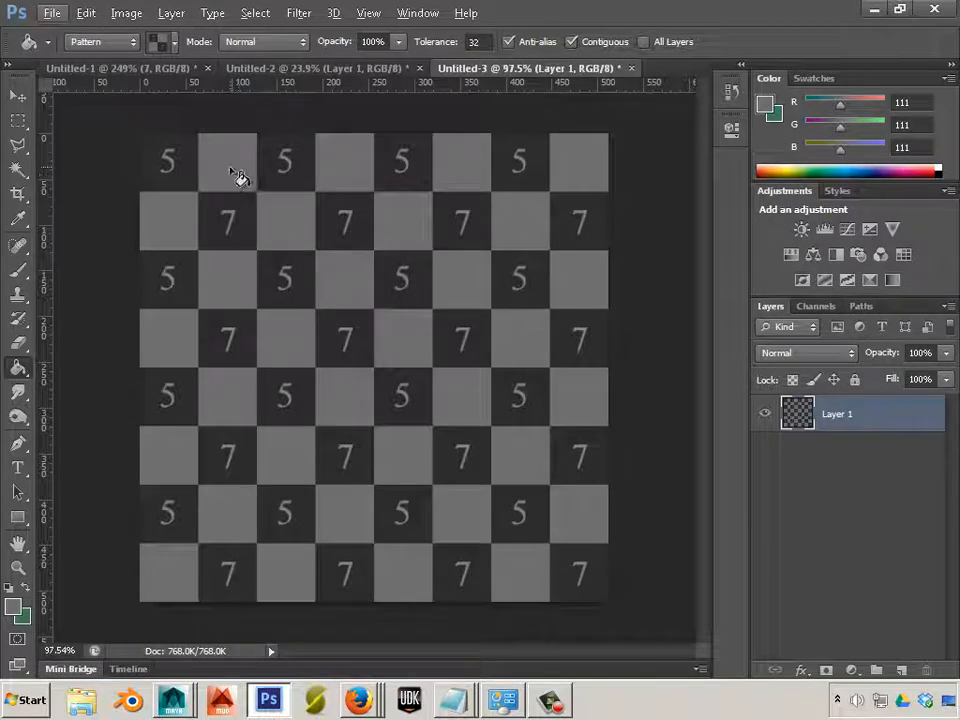
Begin saving the 512 px checker under a new name in TIFF format, in the Unit 1 examples folder inside _texture.
left_click(50, 14)
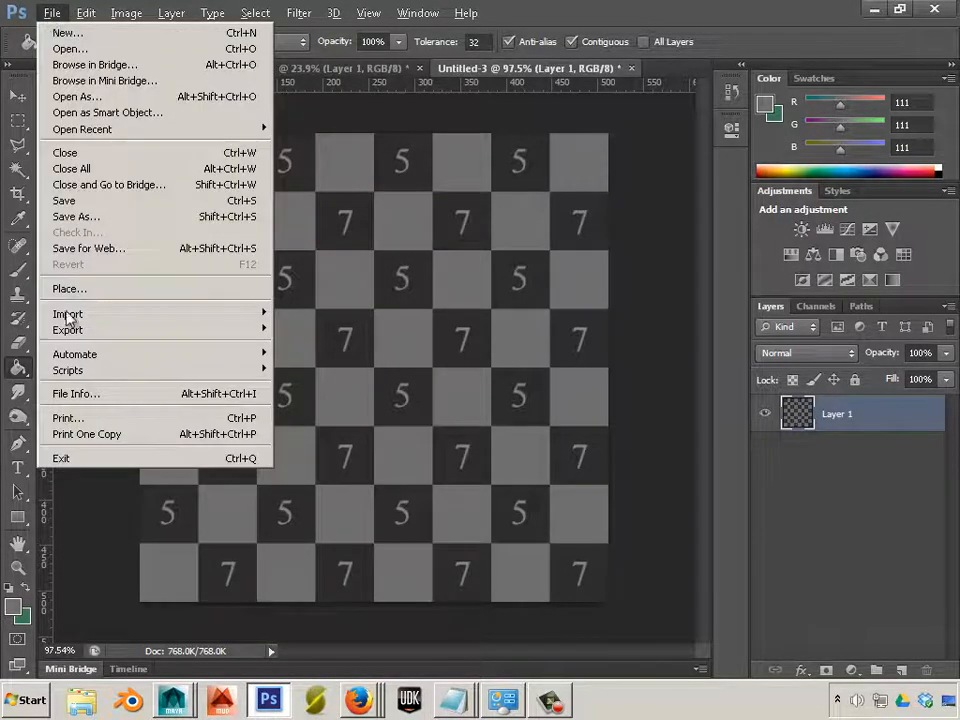
left_click(96, 214)
left_click(525, 393)
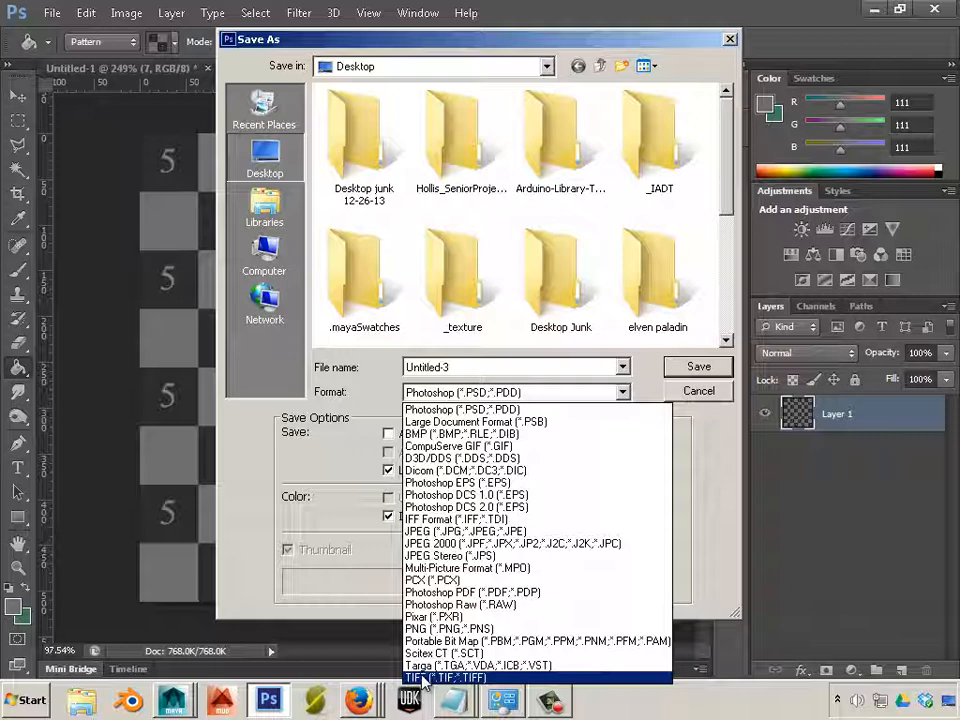
left_click(424, 679)
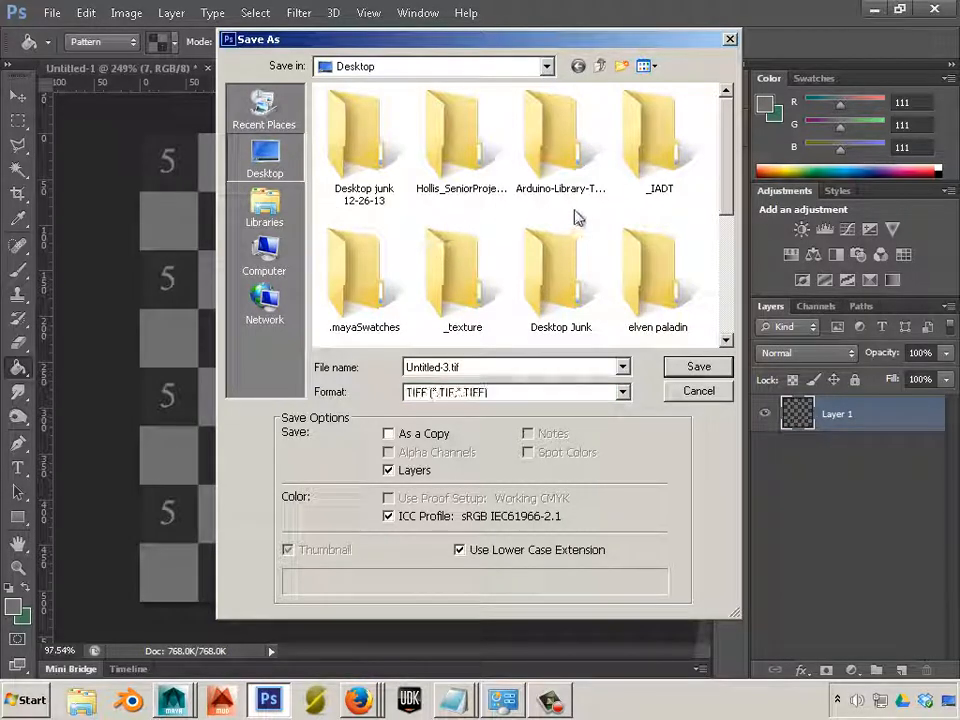
double_click(480, 266)
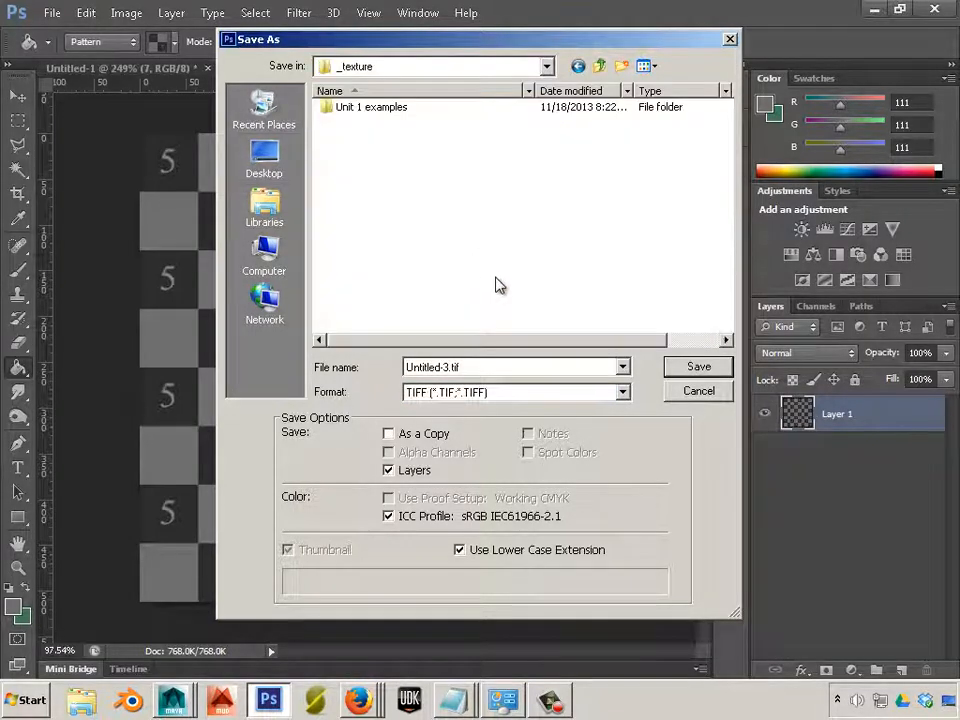
double_click(372, 108)
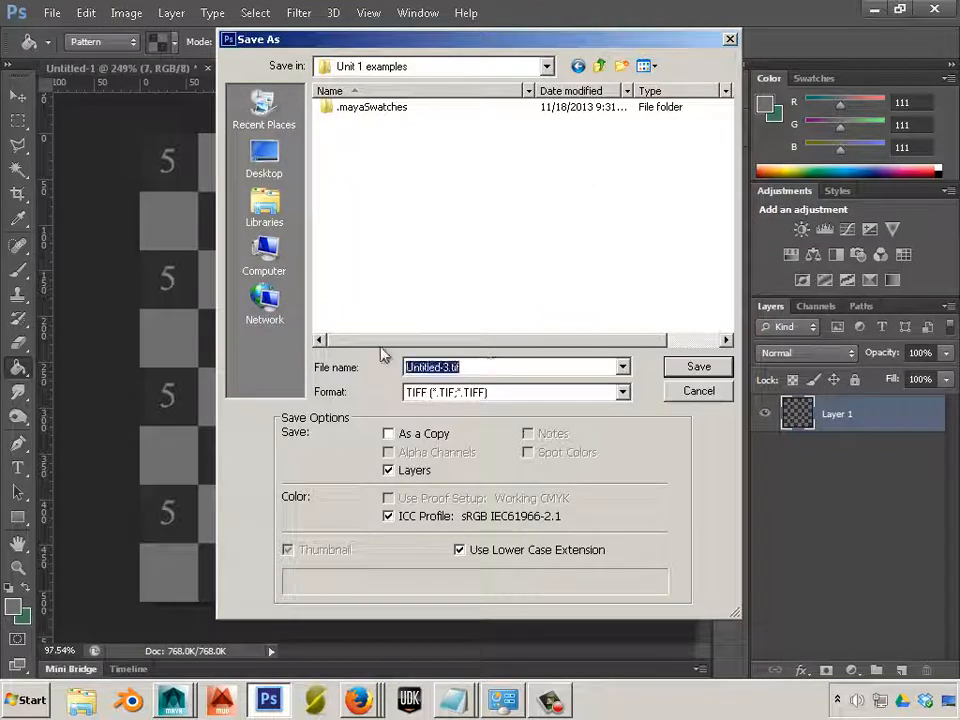
Name the file UV_checker, exclude layers and save it as a TIFF copy with no image compression.
type("UV_checkler")
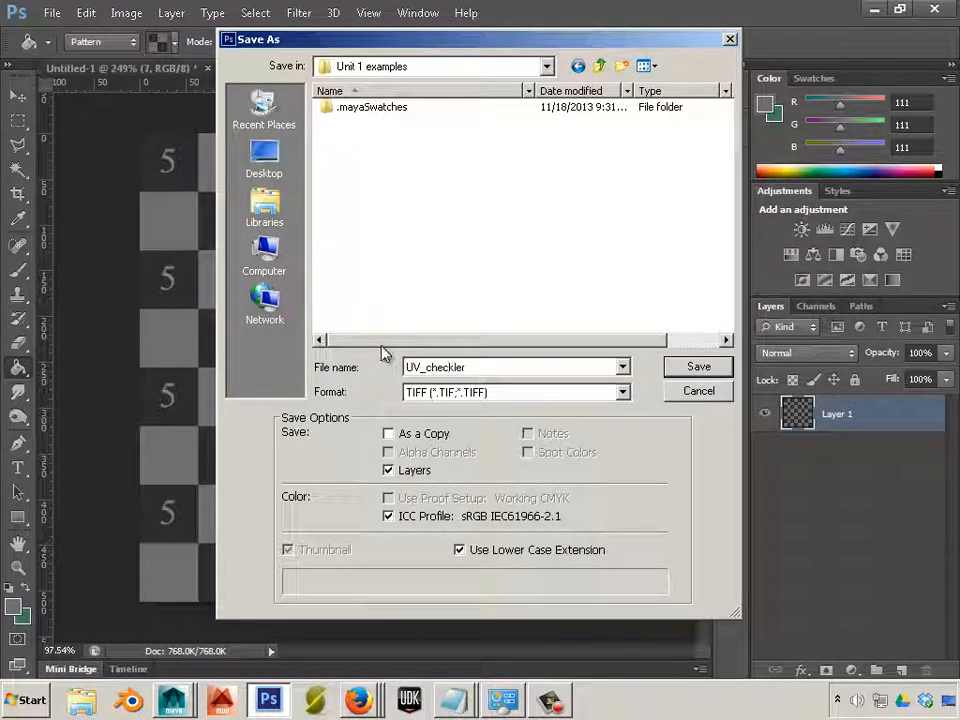
left_click(457, 367)
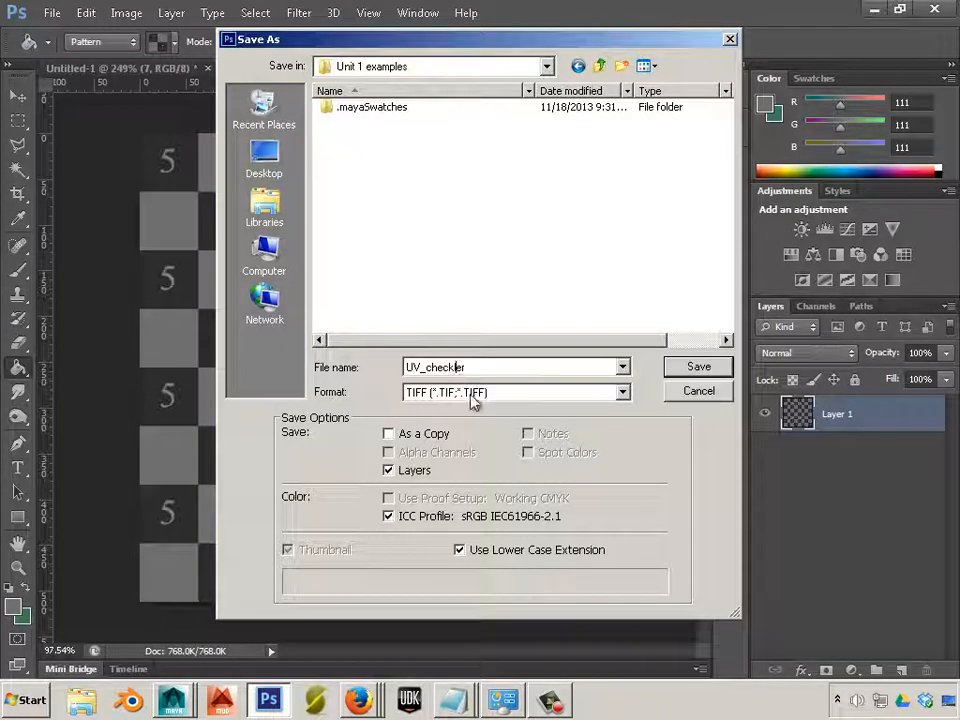
key("BackSpace")
left_click(388, 470)
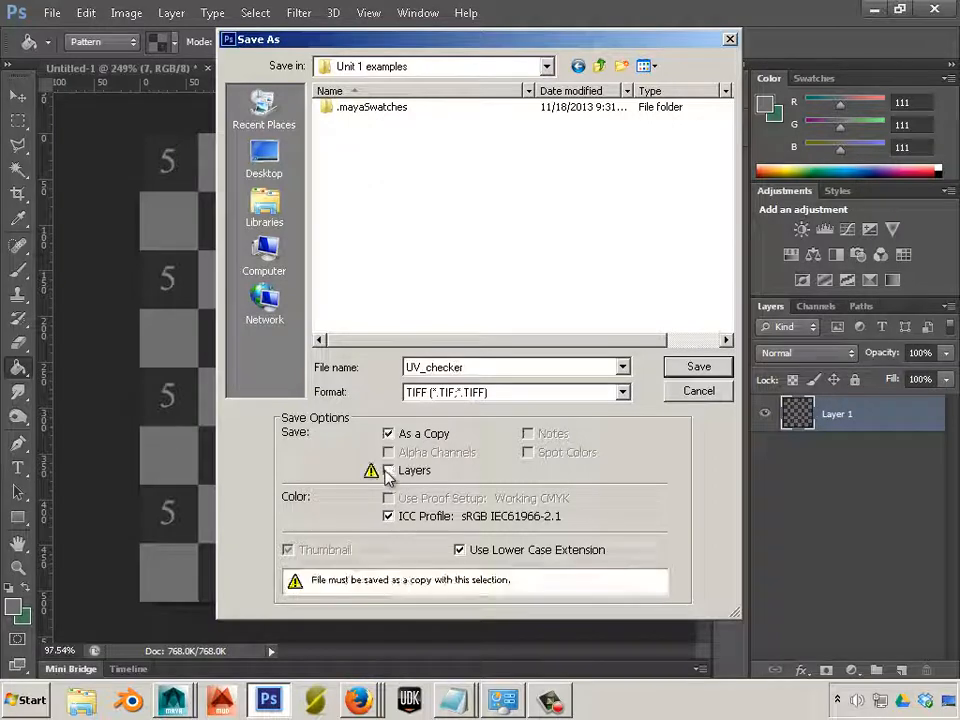
left_click(700, 367)
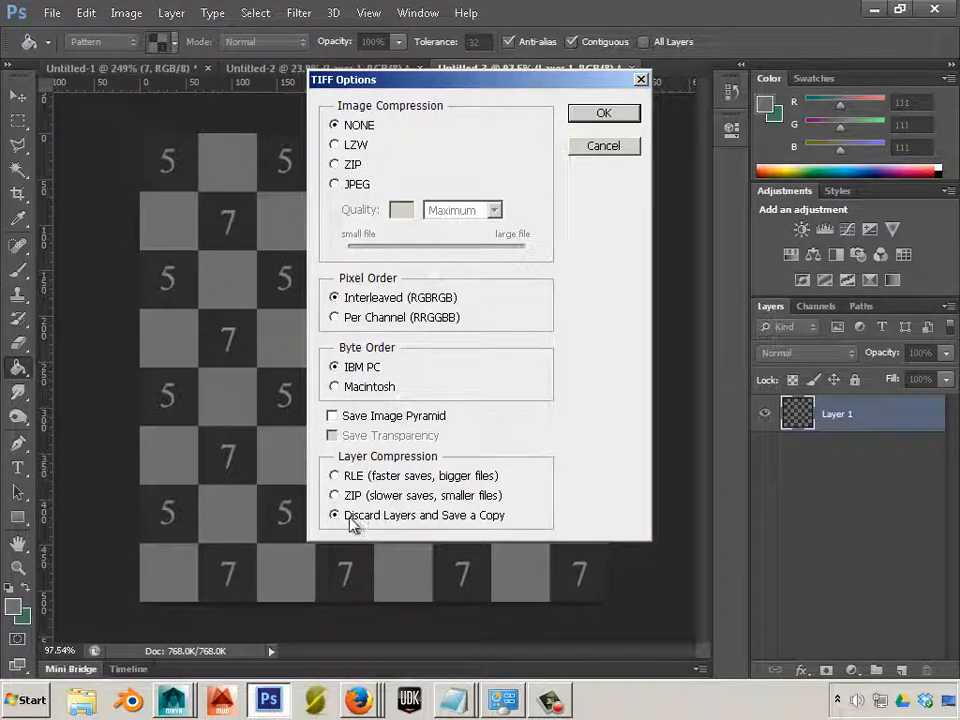
left_click(602, 118)
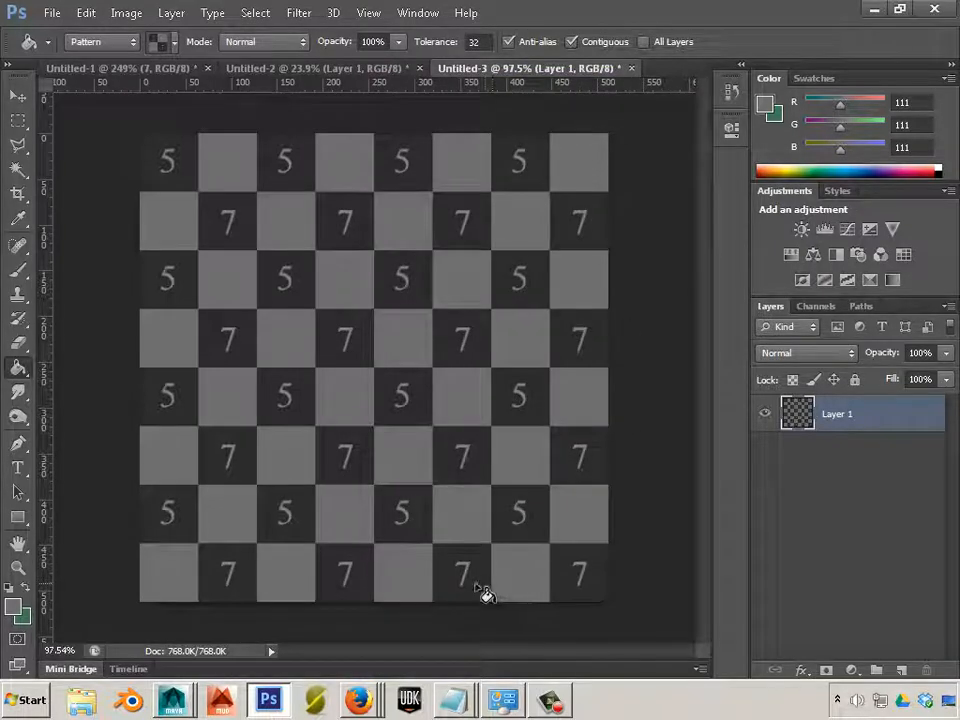
Switch to the Notepad window.
left_click(453, 700)
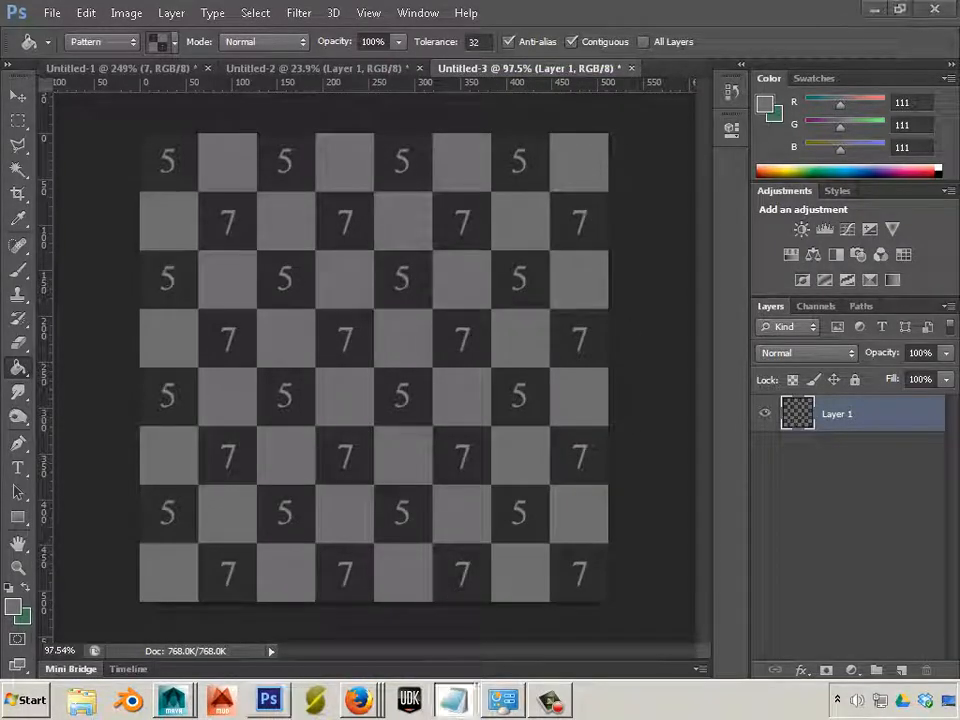